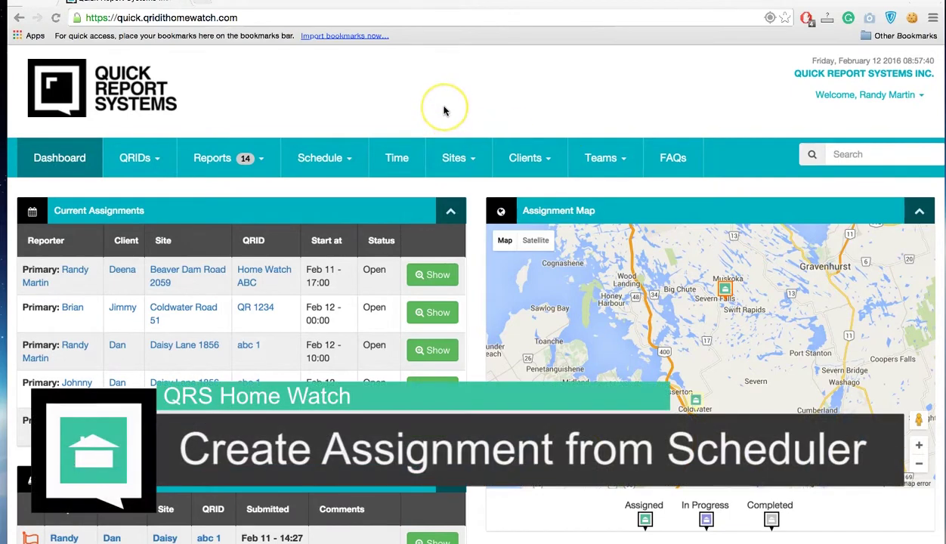
- Open the schedule showing all assignments
{"action": "left_click", "coordinate": [318, 160]}
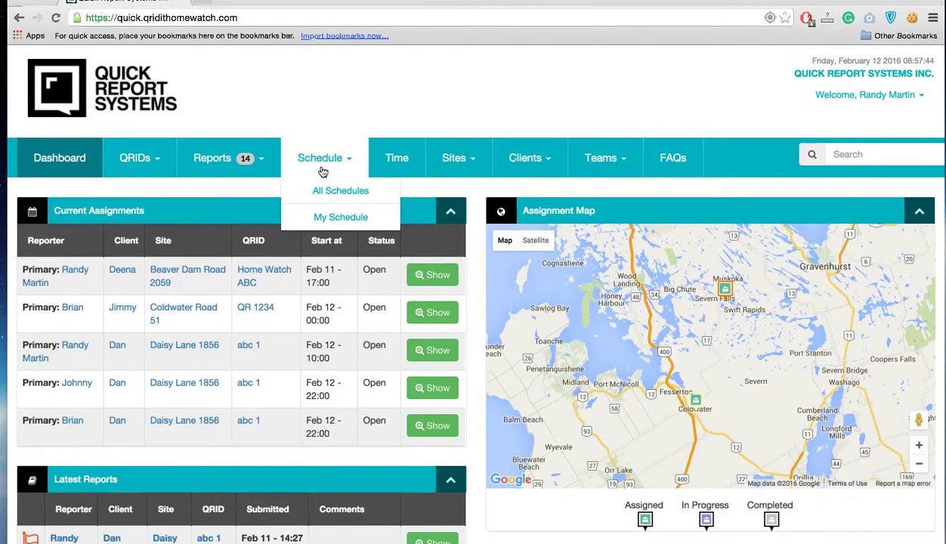
{"action": "left_click", "coordinate": [329, 195]}
{"action": "left_click", "coordinate": [329, 194]}
- Start a new assignment in the 1 PM time slot on Friday, February 12, 2016
{"action": "scroll", "coordinate": [348, 321], "scroll_direction": "down", "scroll_amount": 1}
{"action": "scroll", "coordinate": [357, 334], "scroll_direction": "down", "scroll_amount": 3}
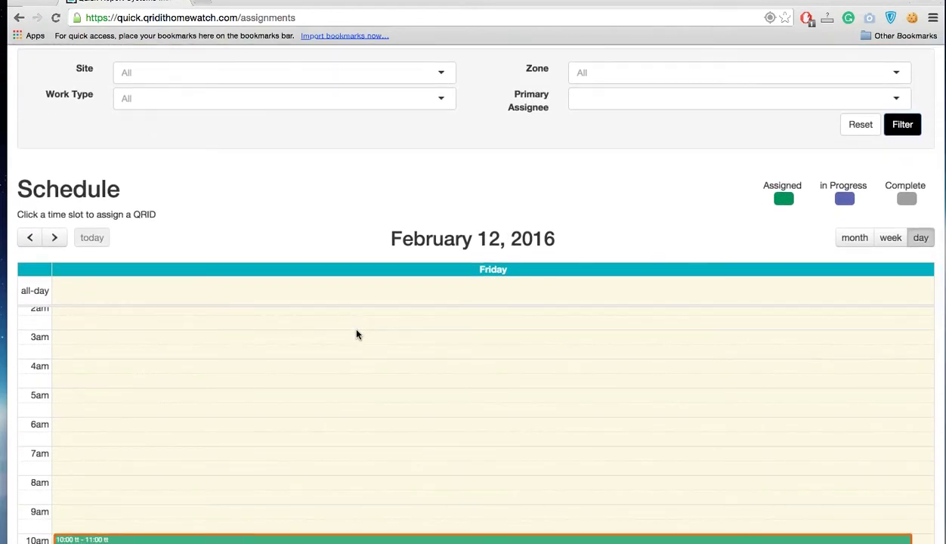
{"action": "scroll", "coordinate": [357, 335], "scroll_direction": "down", "scroll_amount": 2}
{"action": "scroll", "coordinate": [356, 334], "scroll_direction": "down", "scroll_amount": 5}
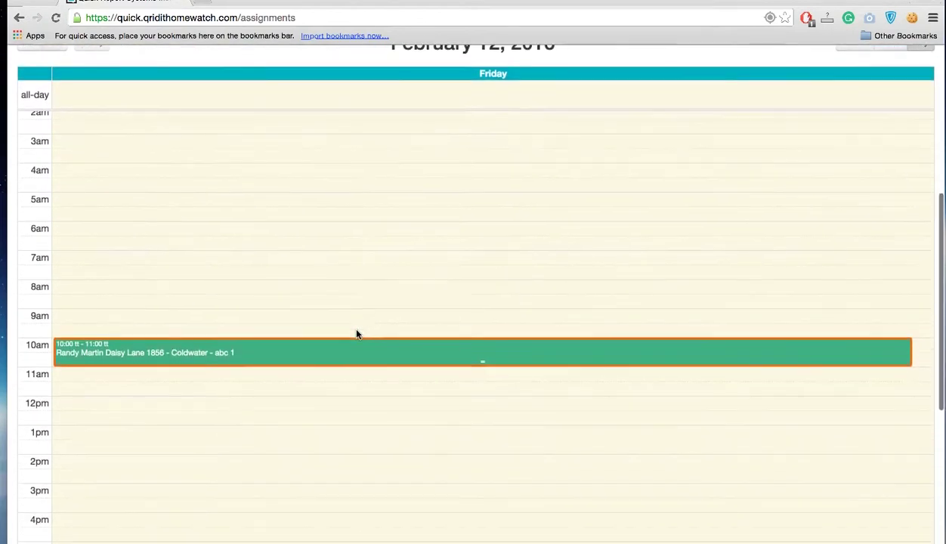
{"action": "scroll", "coordinate": [357, 335], "scroll_direction": "down", "scroll_amount": 1}
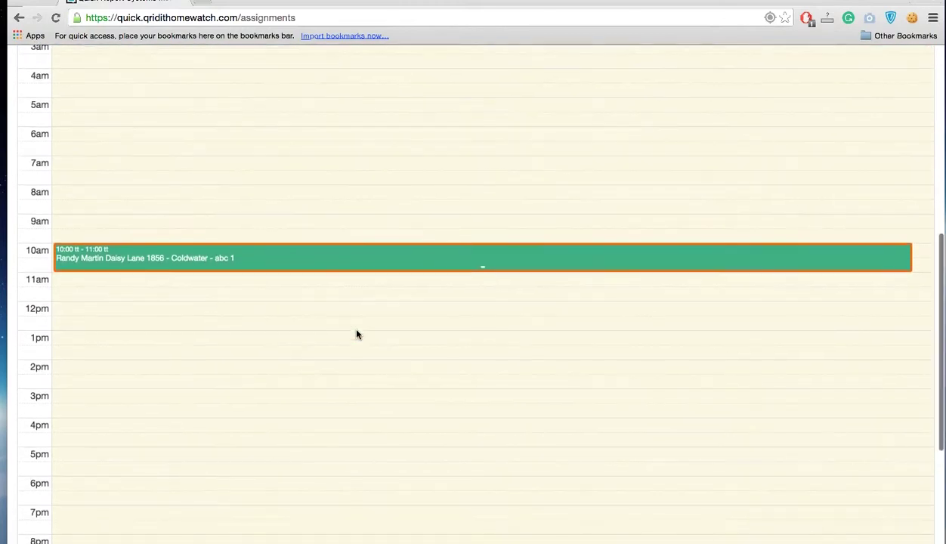
{"action": "scroll", "coordinate": [343, 403], "scroll_direction": "up", "scroll_amount": 4}
{"action": "scroll", "coordinate": [343, 403], "scroll_direction": "down", "scroll_amount": 3}
{"action": "left_click_drag", "start_coordinate": [249, 415], "coordinate": [273, 384]}
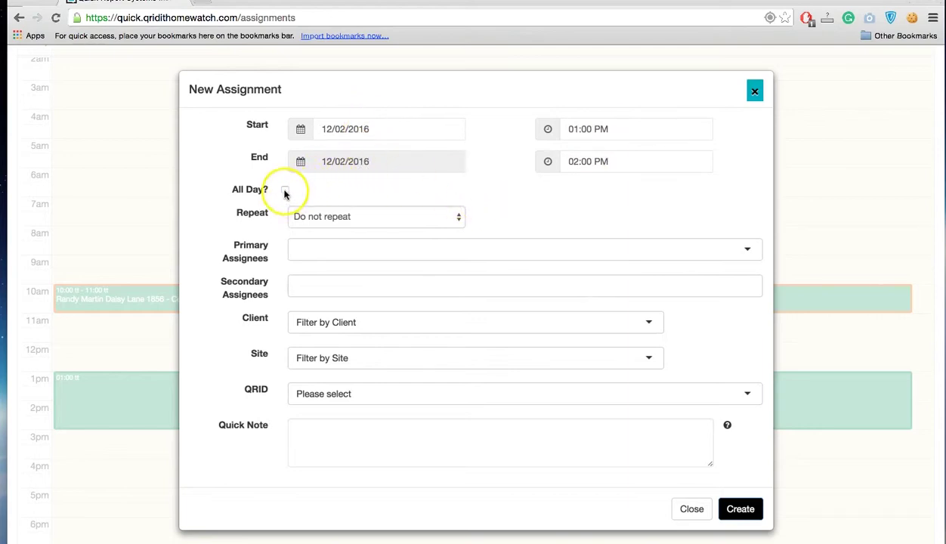
- Keep the assignment set to Do not repeat and choose Team A as the primary assignee
{"action": "left_click", "coordinate": [336, 217]}
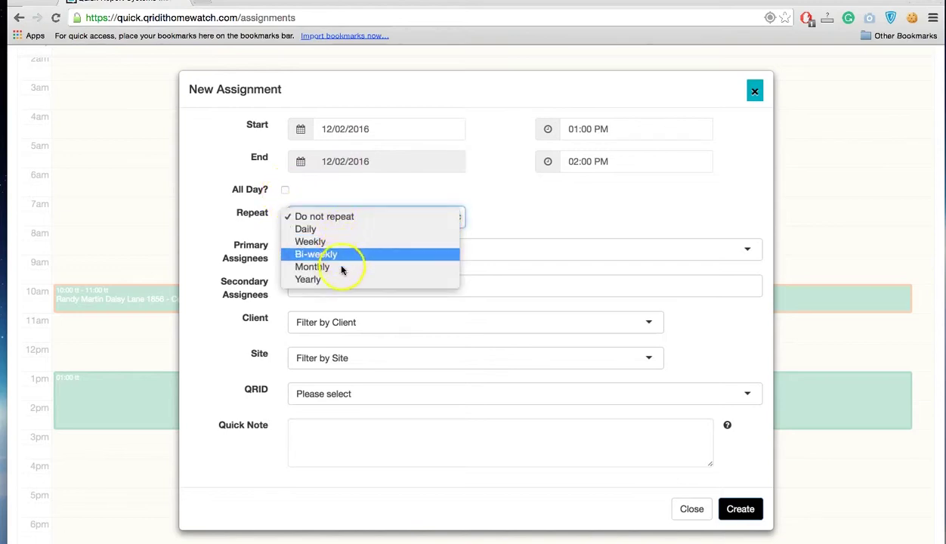
{"action": "left_click", "coordinate": [361, 195]}
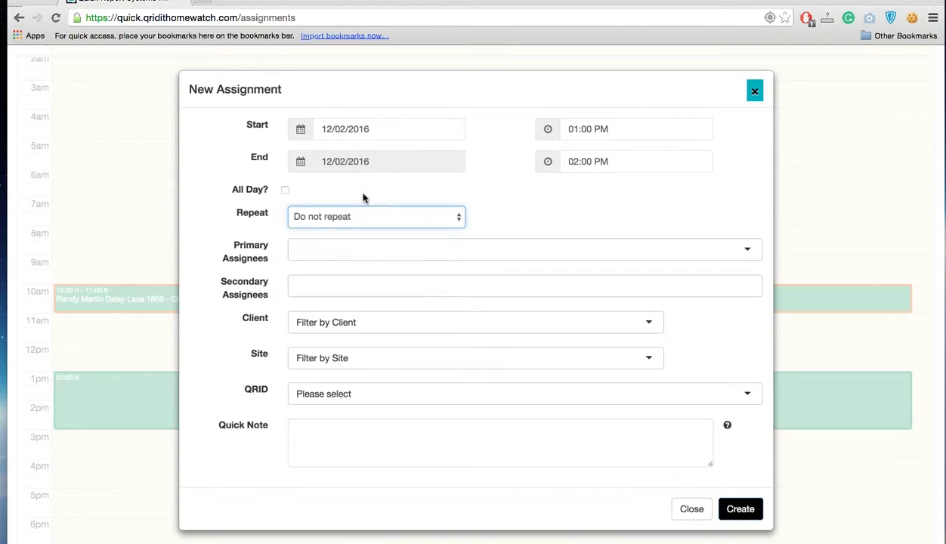
{"action": "left_click", "coordinate": [316, 253]}
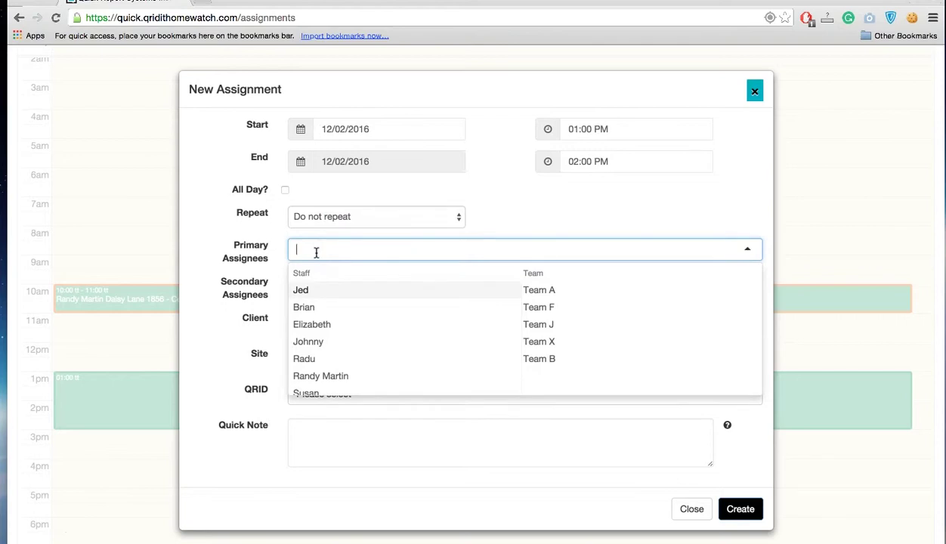
{"action": "left_click", "coordinate": [412, 255]}
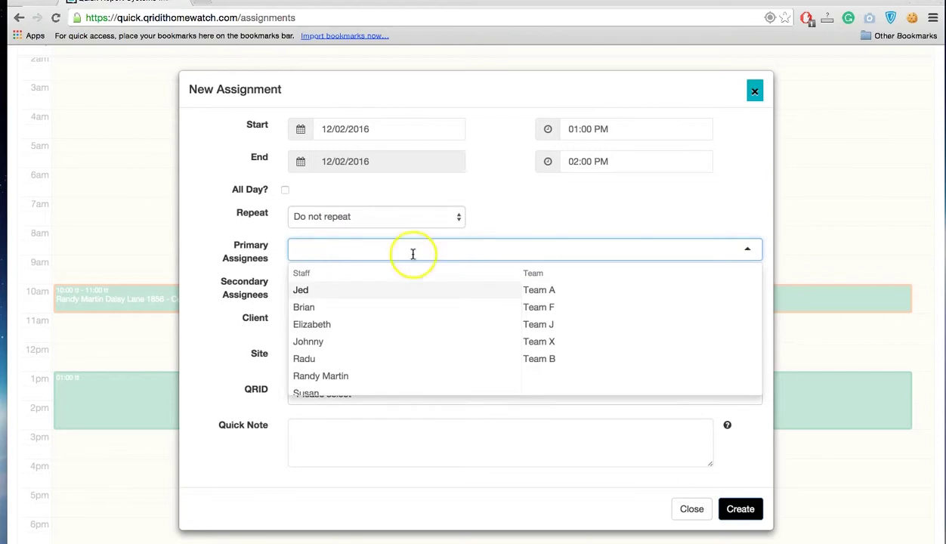
{"action": "left_click", "coordinate": [553, 293]}
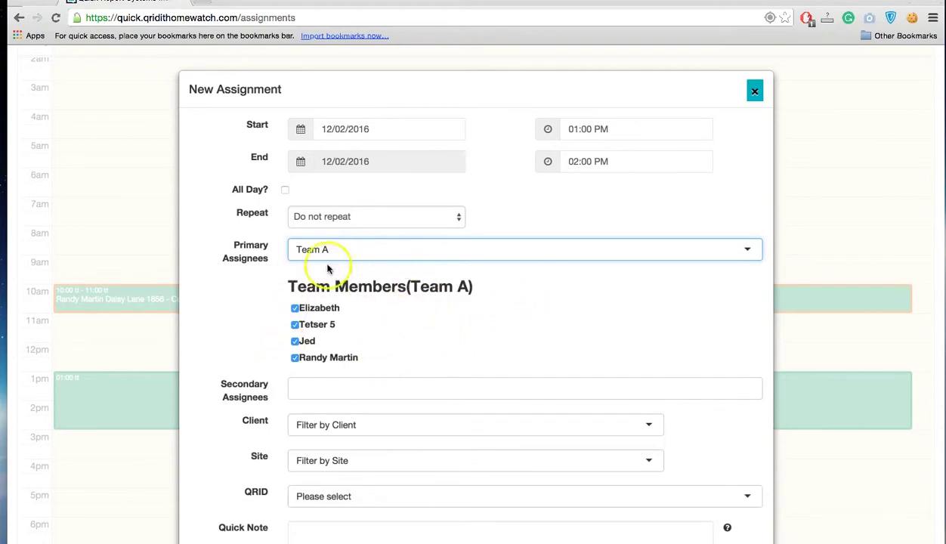
{"action": "scroll", "coordinate": [238, 340], "scroll_direction": "down", "scroll_amount": 2}
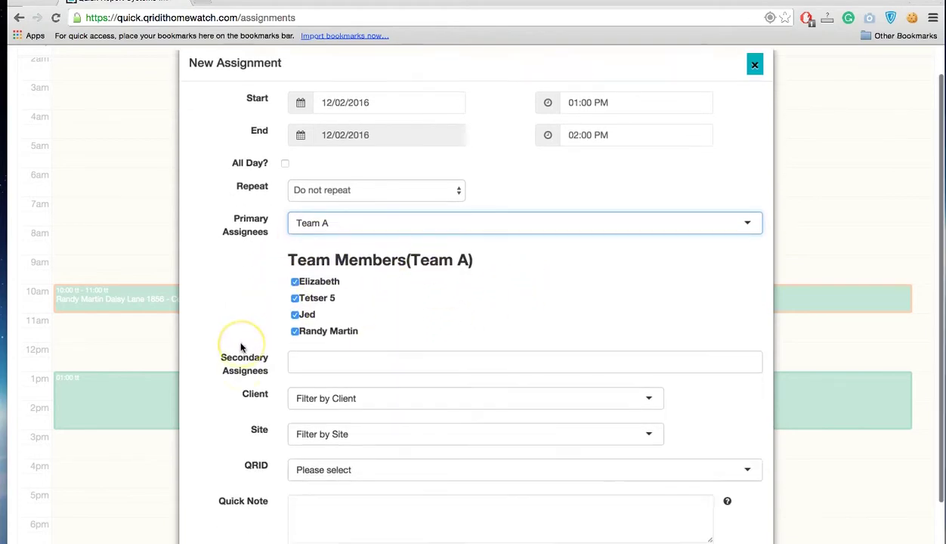
{"action": "left_click", "coordinate": [294, 305]}
{"action": "left_click", "coordinate": [295, 289]}
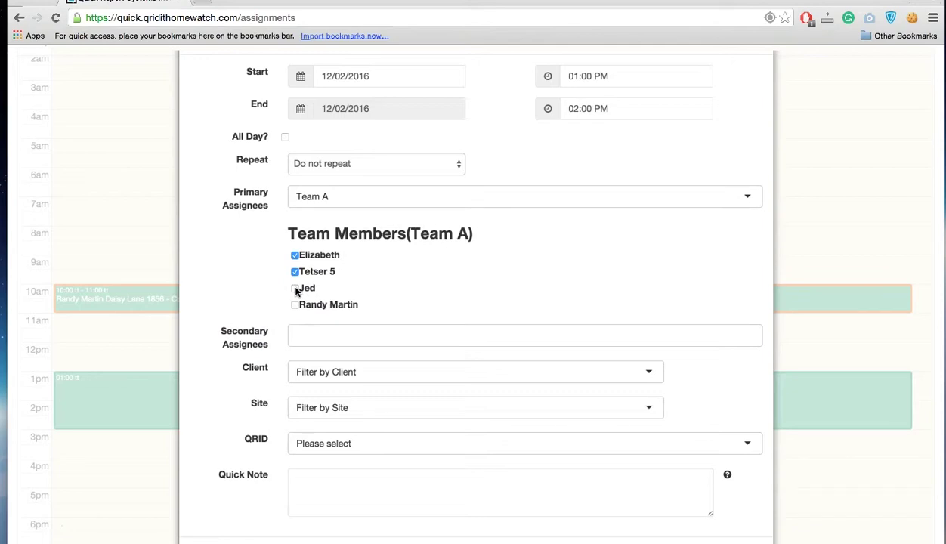
{"action": "left_click", "coordinate": [296, 289]}
{"action": "left_click", "coordinate": [295, 306]}
{"action": "left_click", "coordinate": [316, 339]}
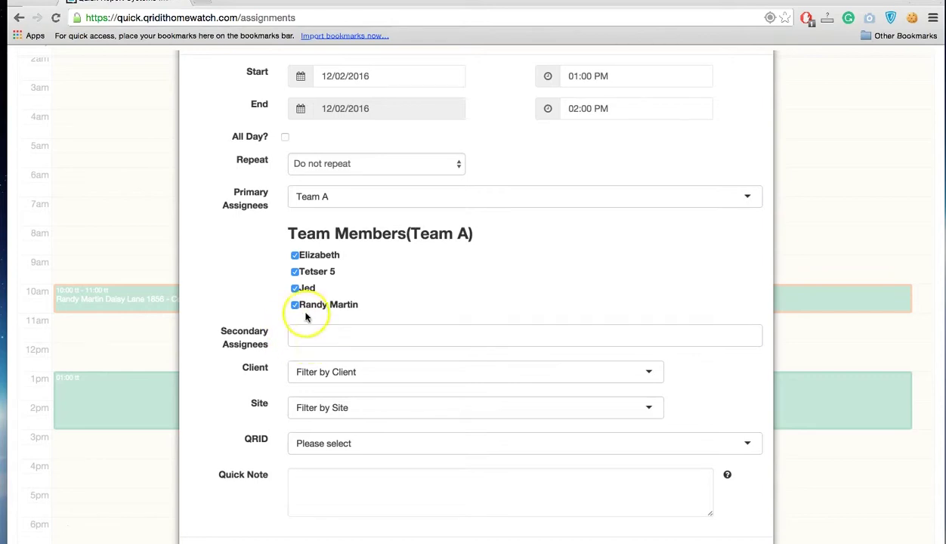
- Exclude the third listed Team A member and add the first listed staff member as a secondary assignee
{"action": "left_click", "coordinate": [295, 289]}
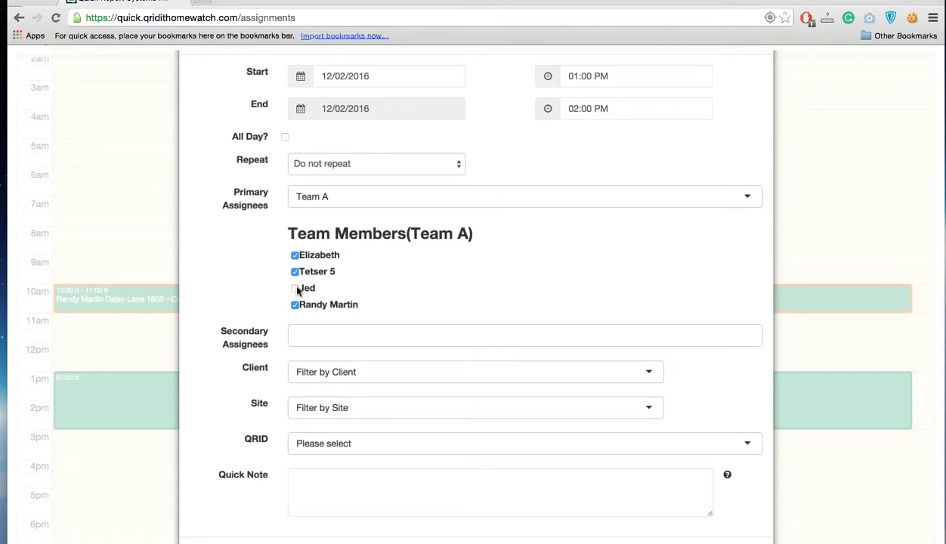
{"action": "left_click", "coordinate": [309, 334]}
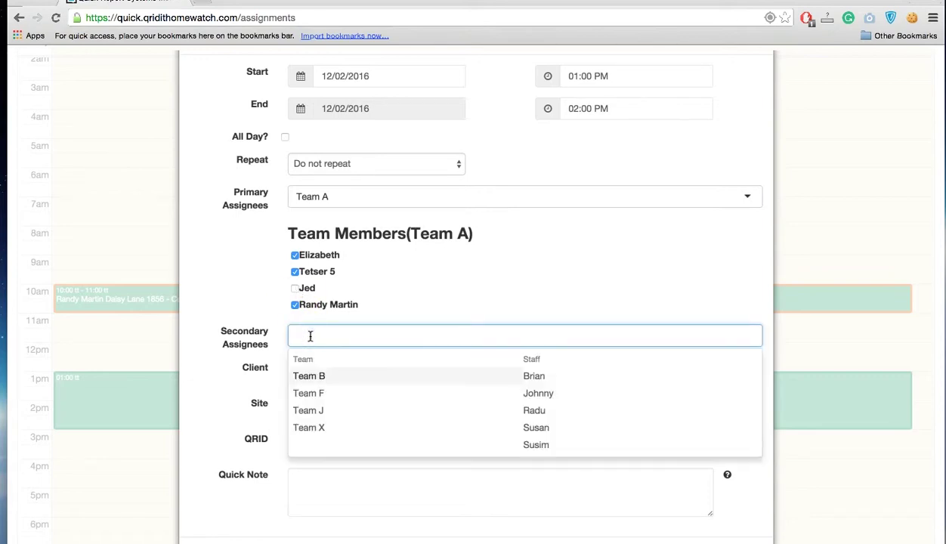
{"action": "left_click", "coordinate": [535, 376]}
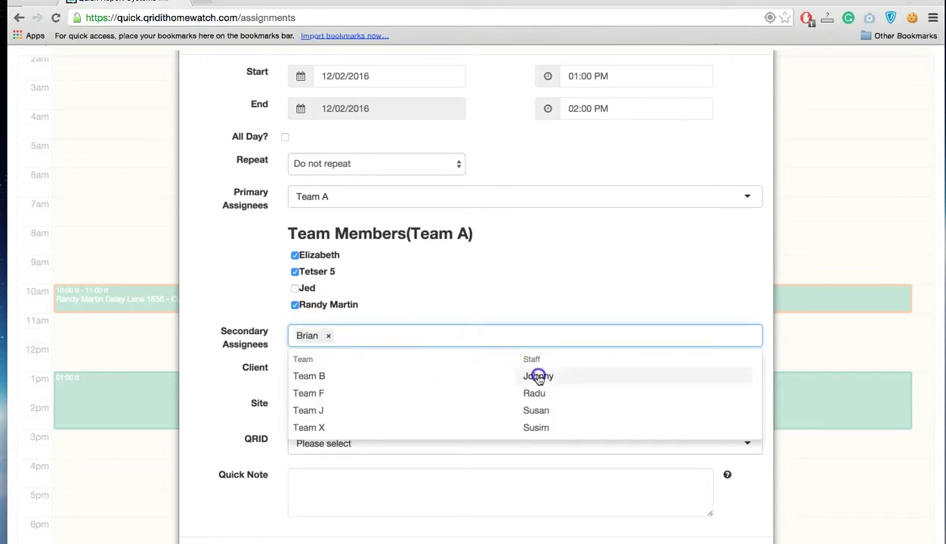
{"action": "left_click", "coordinate": [473, 298]}
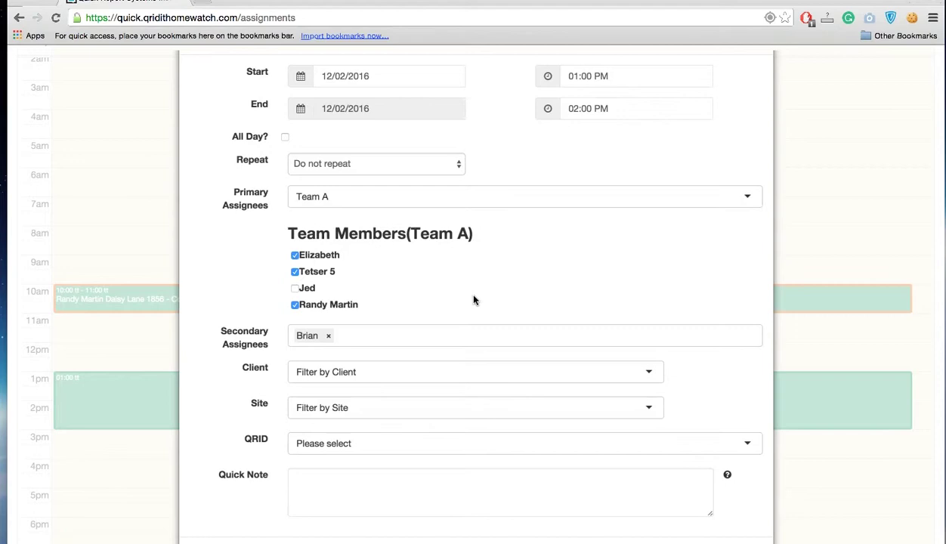
- Filter the assignment by the third client in the client list
{"action": "scroll", "coordinate": [85, 489], "scroll_direction": "down", "scroll_amount": 5}
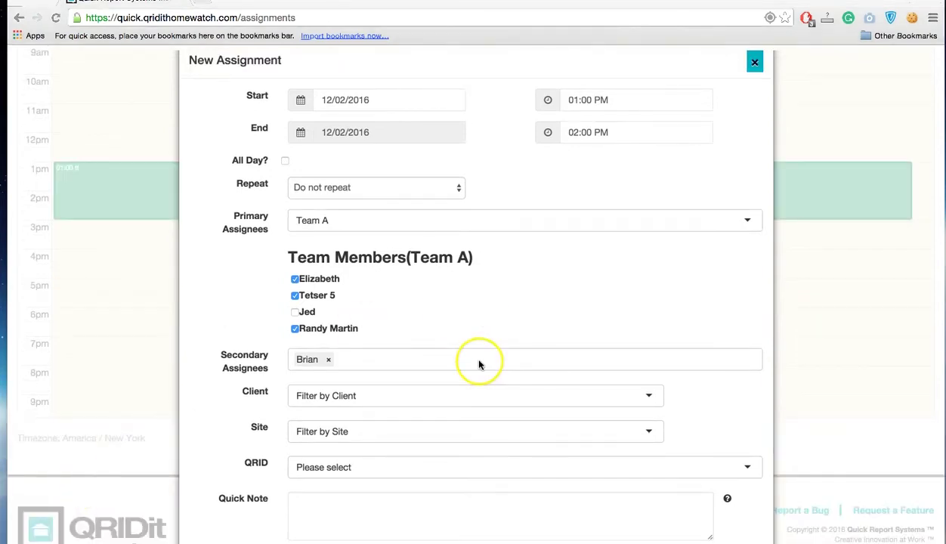
{"action": "scroll", "coordinate": [480, 363], "scroll_direction": "down", "scroll_amount": 2}
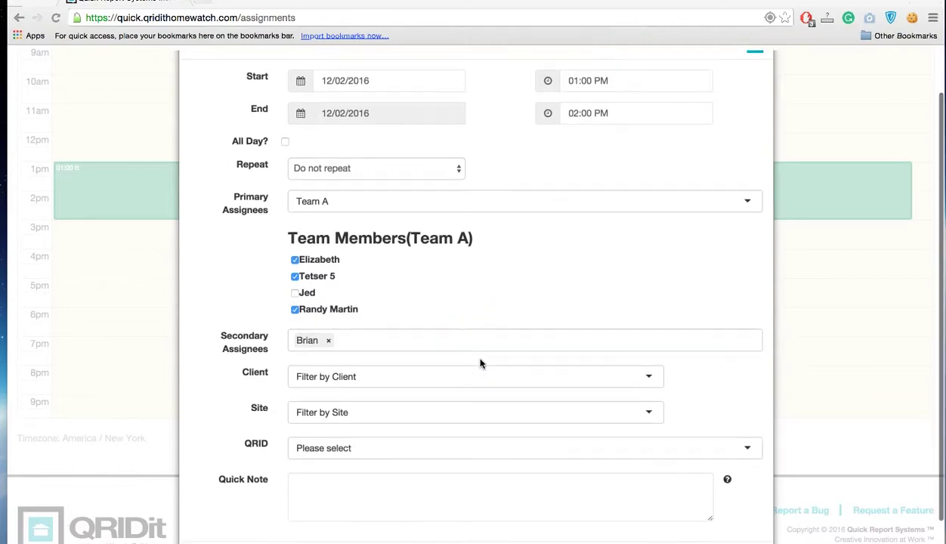
{"action": "scroll", "coordinate": [480, 364], "scroll_direction": "down", "scroll_amount": 1}
{"action": "left_click", "coordinate": [341, 333]}
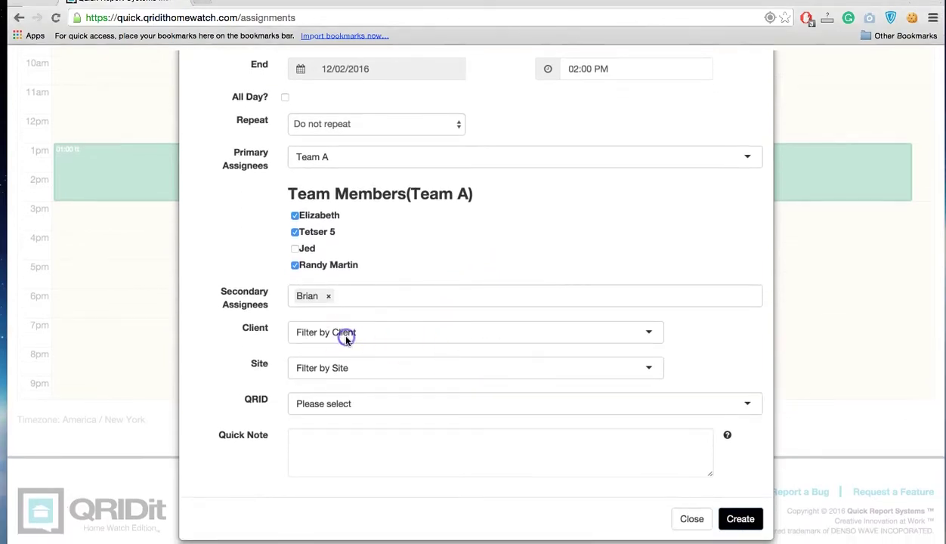
{"action": "left_click", "coordinate": [345, 332]}
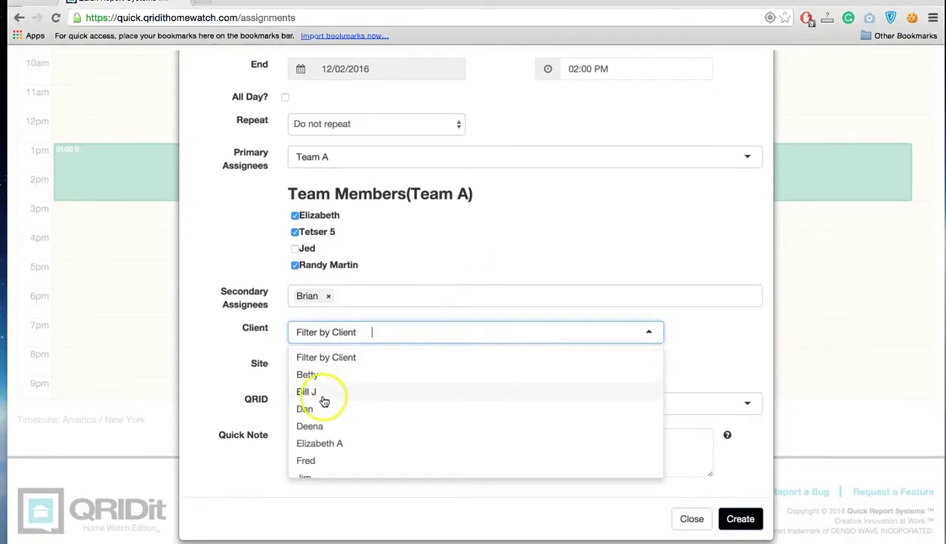
{"action": "left_click", "coordinate": [321, 417]}
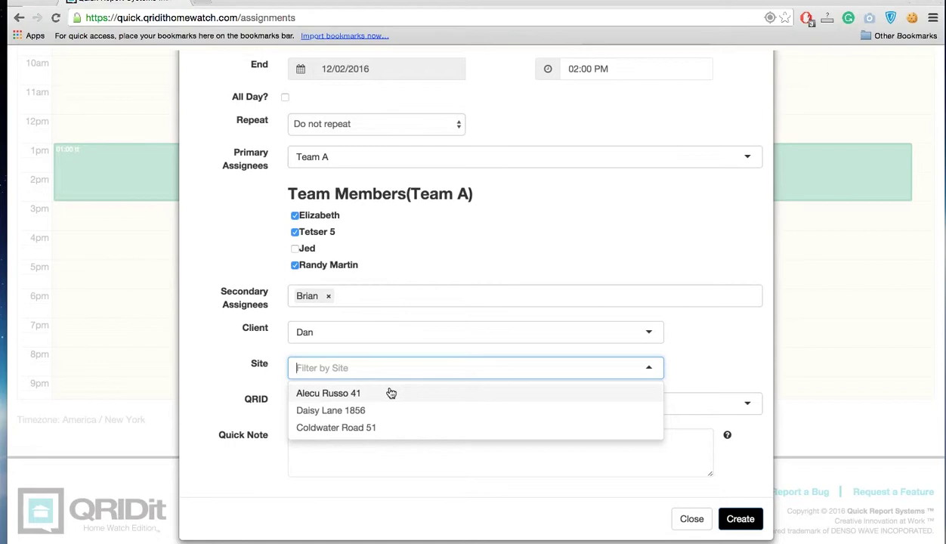
- Select the client's second listed site and the QRID abc 1 (1.0 hours)
{"action": "left_click", "coordinate": [349, 412]}
{"action": "left_click", "coordinate": [347, 412]}
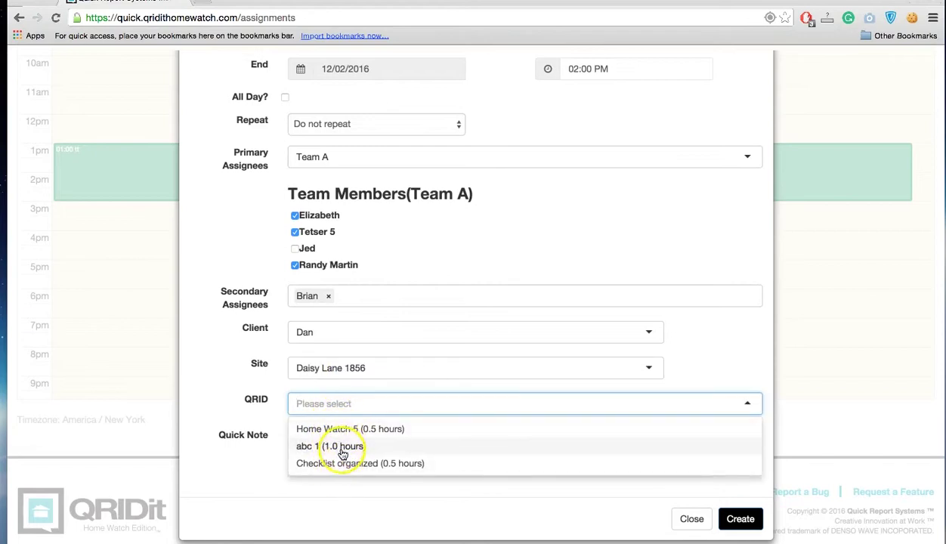
{"action": "left_click", "coordinate": [344, 449]}
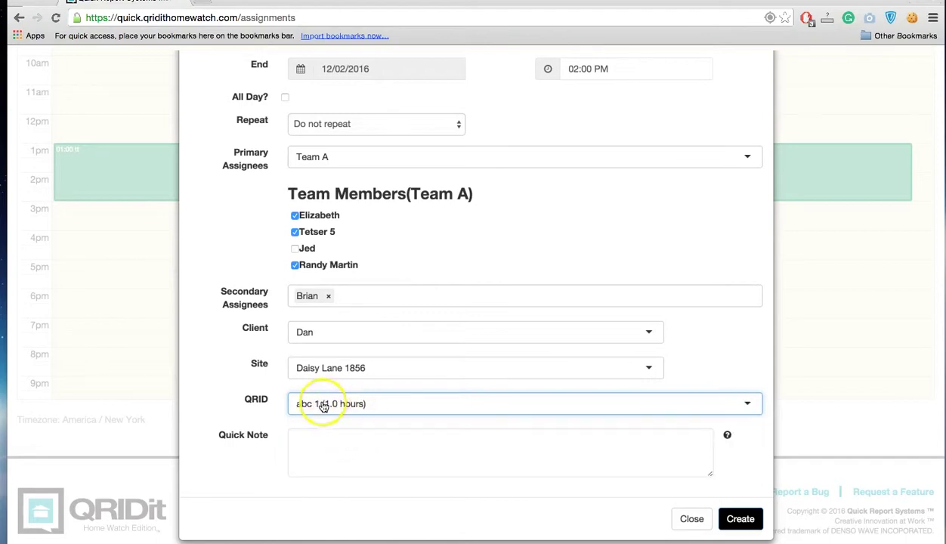
- Add the quick note "Check and collect mail" and create the assignment
{"action": "scroll", "coordinate": [495, 352], "scroll_direction": "up", "scroll_amount": 2}
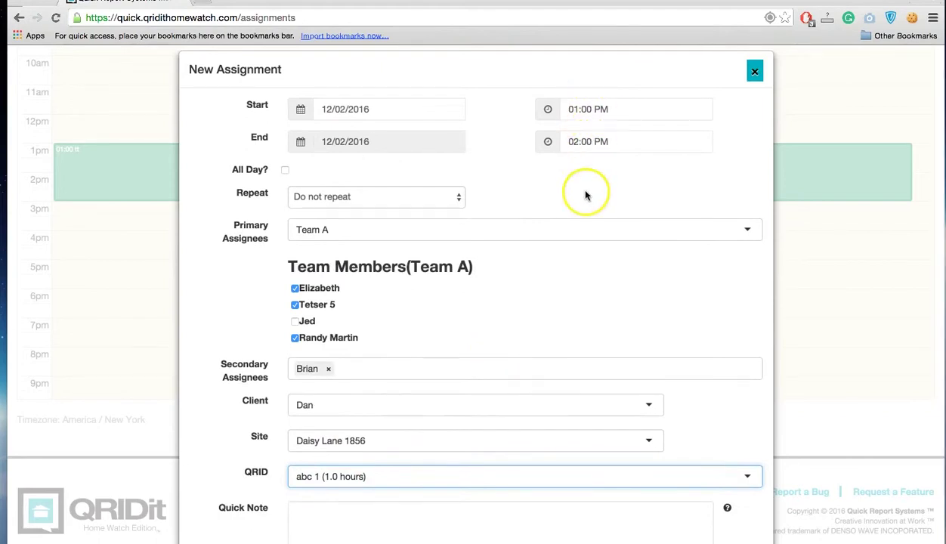
{"action": "scroll", "coordinate": [259, 432], "scroll_direction": "down", "scroll_amount": 2}
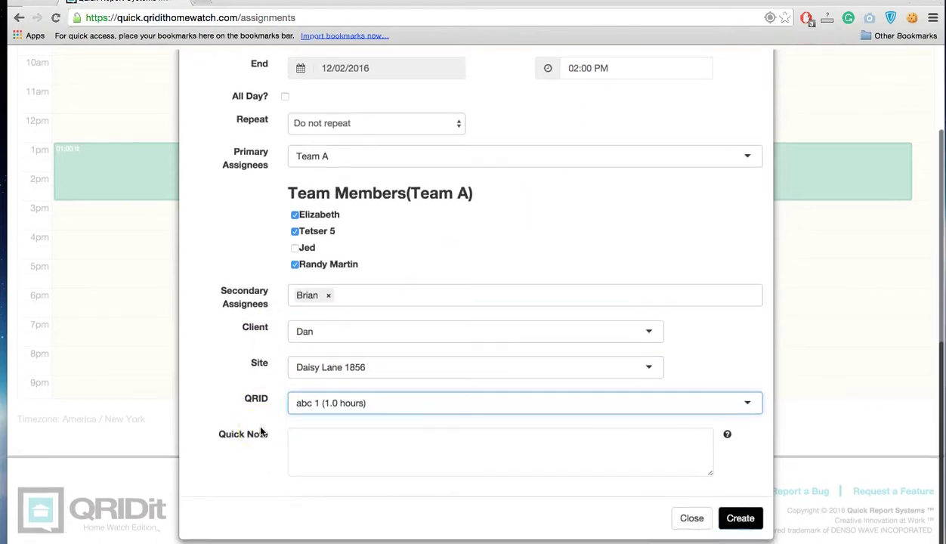
{"action": "left_click", "coordinate": [318, 443]}
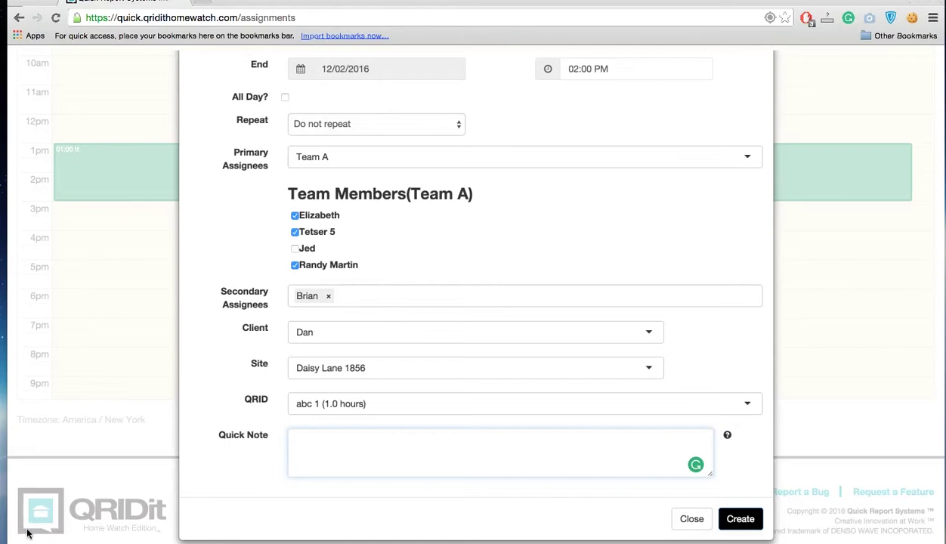
{"action": "left_click", "coordinate": [308, 448]}
{"action": "type", "text": "Check and collect mail"}
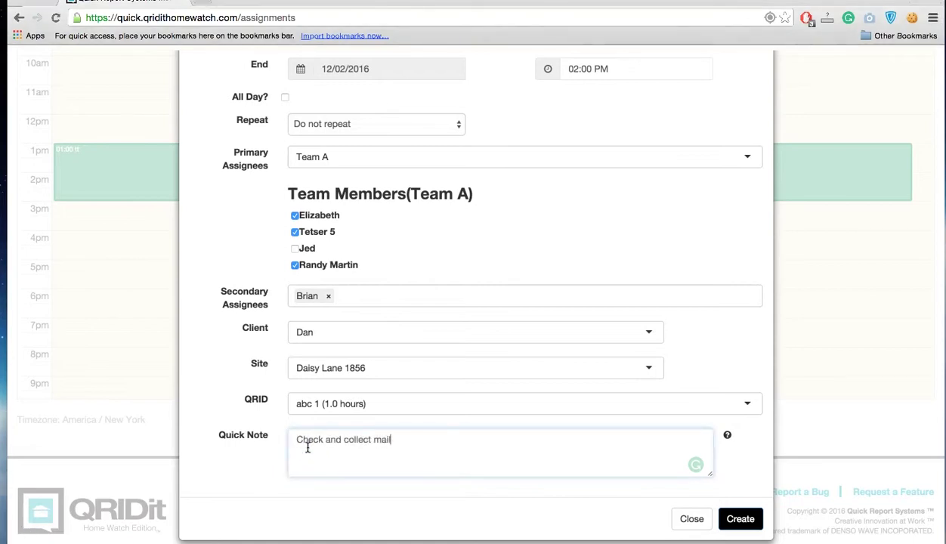
{"action": "left_click", "coordinate": [682, 403]}
{"action": "mouse_move", "coordinate": [728, 436]}
{"action": "left_click", "coordinate": [740, 519]}
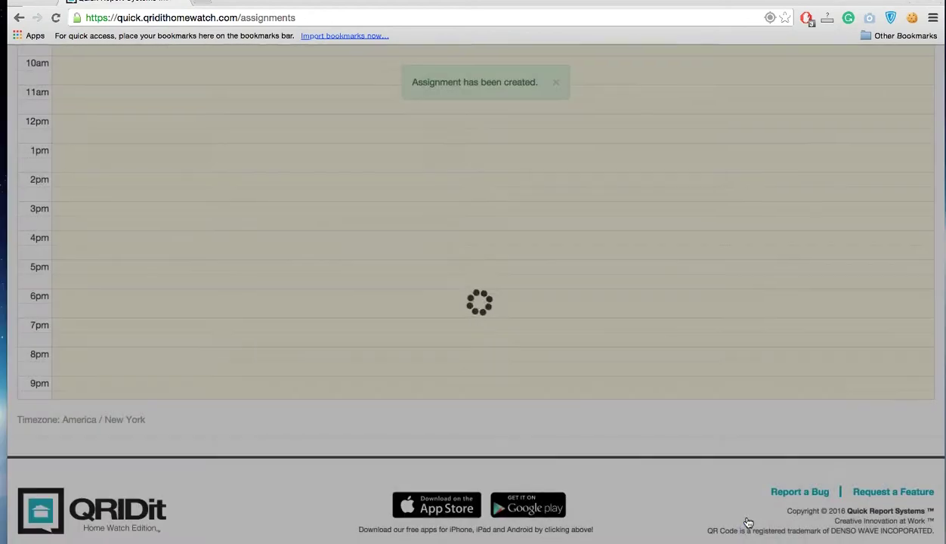
- Set the end time of the new 1 PM Team A assignment to 03:00 PM and save it for only this instance
{"action": "scroll", "coordinate": [745, 522], "scroll_direction": "up", "scroll_amount": 2}
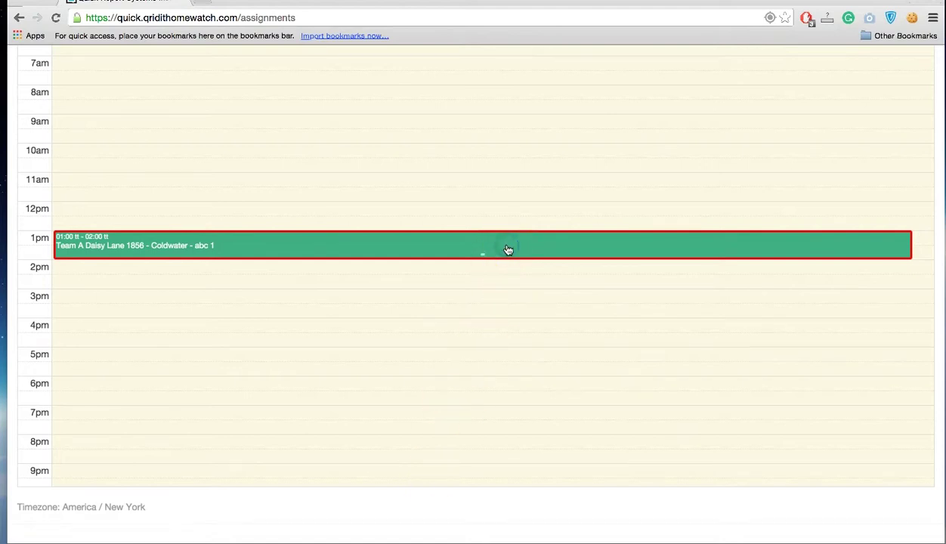
{"action": "left_click", "coordinate": [508, 250]}
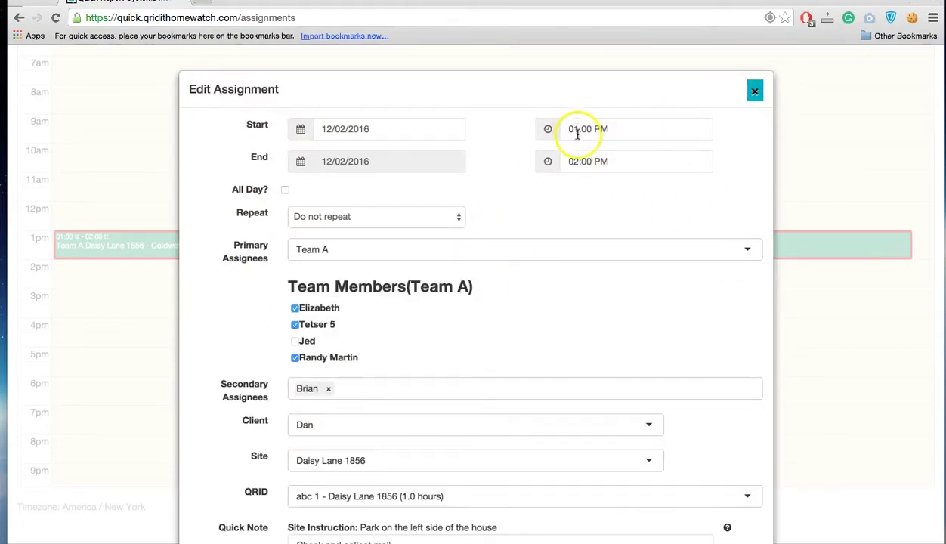
{"action": "left_click", "coordinate": [576, 162]}
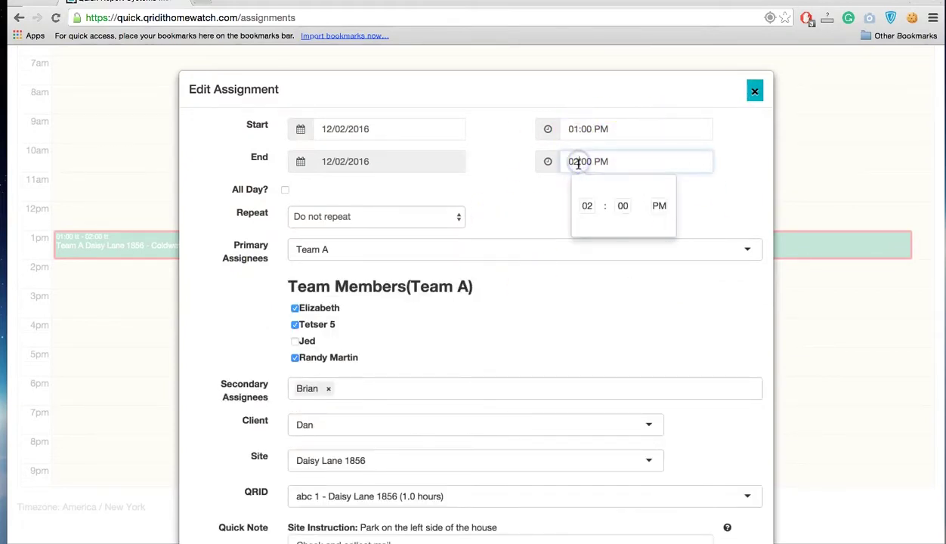
{"action": "left_click", "coordinate": [590, 207]}
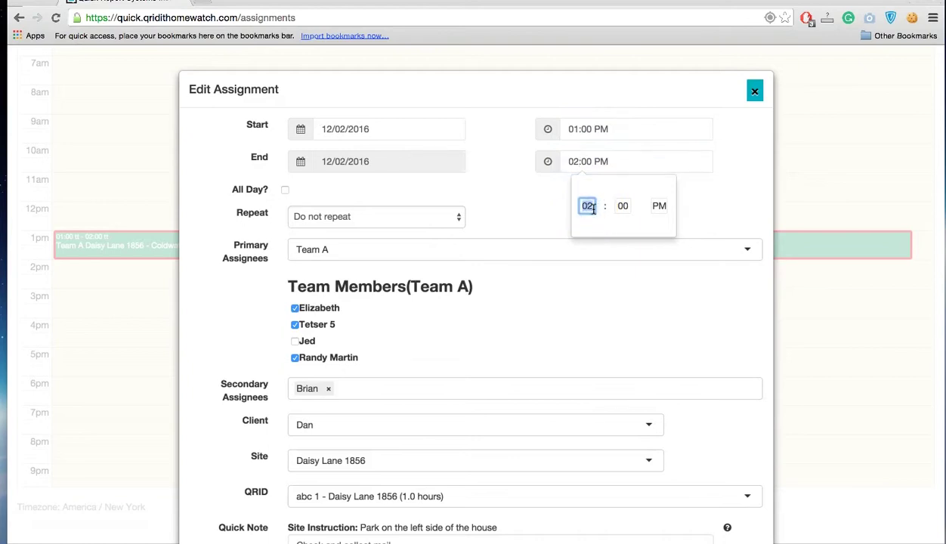
{"action": "left_click", "coordinate": [710, 198]}
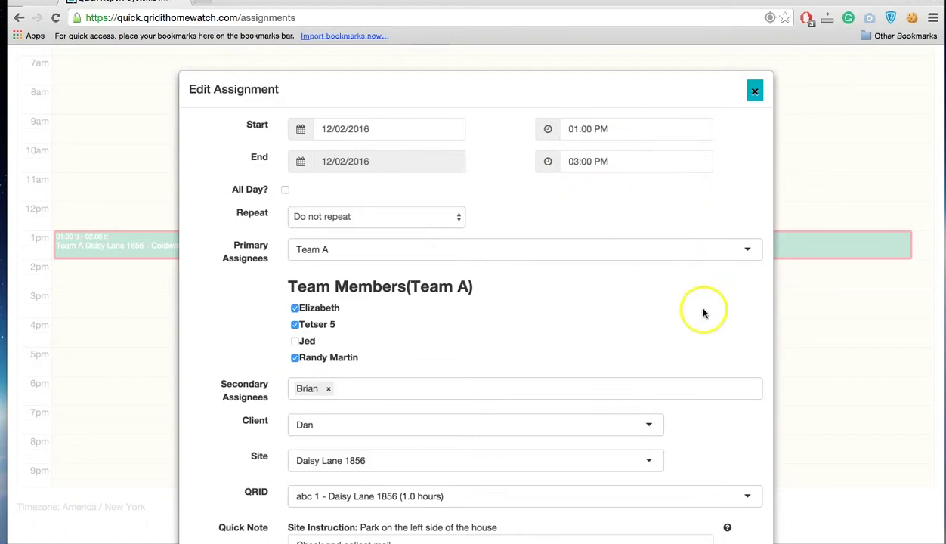
{"action": "scroll", "coordinate": [704, 321], "scroll_direction": "down", "scroll_amount": 2}
{"action": "scroll", "coordinate": [705, 330], "scroll_direction": "down", "scroll_amount": 1}
{"action": "left_click", "coordinate": [744, 519]}
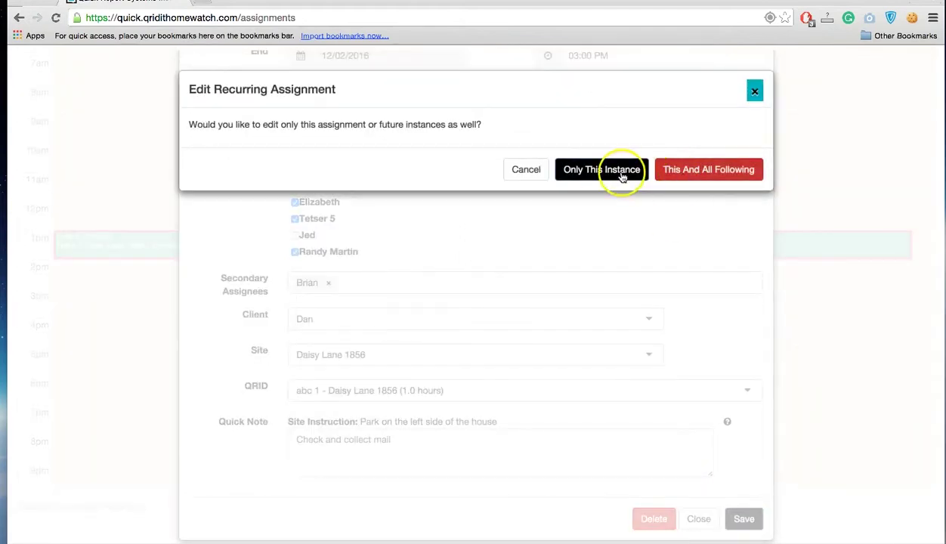
{"action": "left_click", "coordinate": [606, 175]}
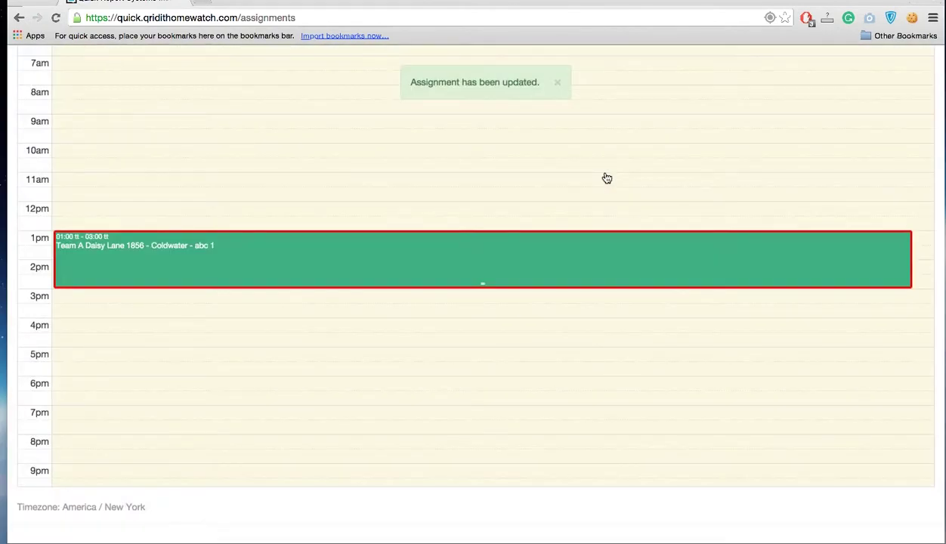
- Switch the schedule to the month view
{"action": "scroll", "coordinate": [606, 178], "scroll_direction": "up", "scroll_amount": 5}
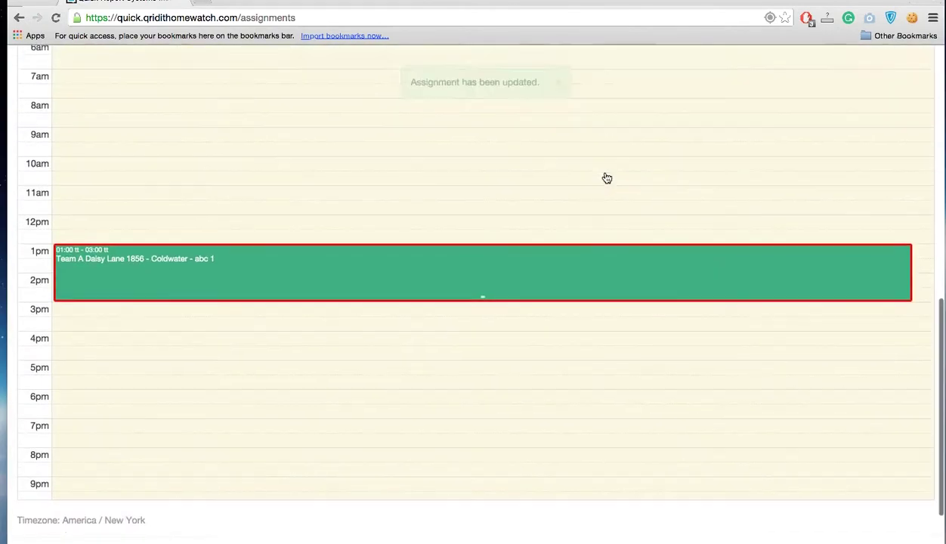
{"action": "scroll", "coordinate": [607, 178], "scroll_direction": "up", "scroll_amount": 1}
{"action": "left_click", "coordinate": [753, 100]}
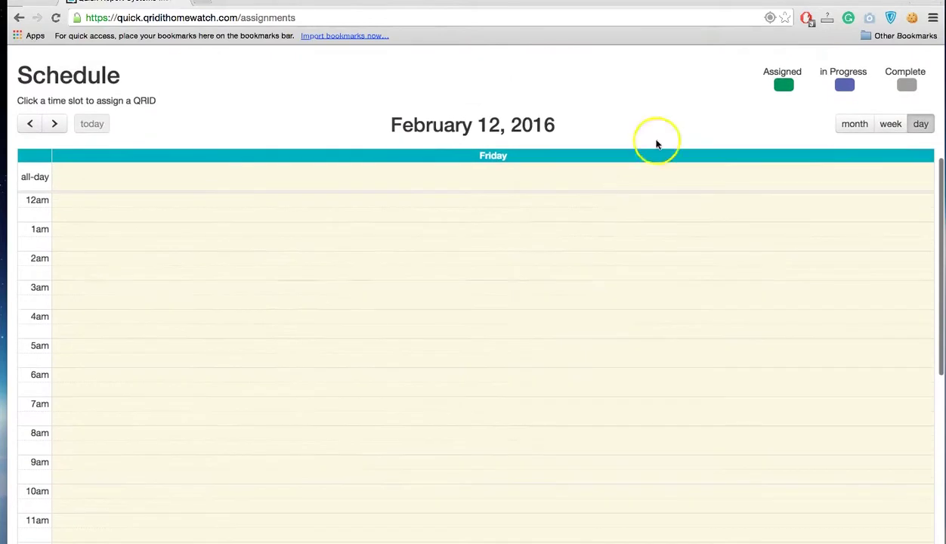
{"action": "left_click", "coordinate": [854, 125]}
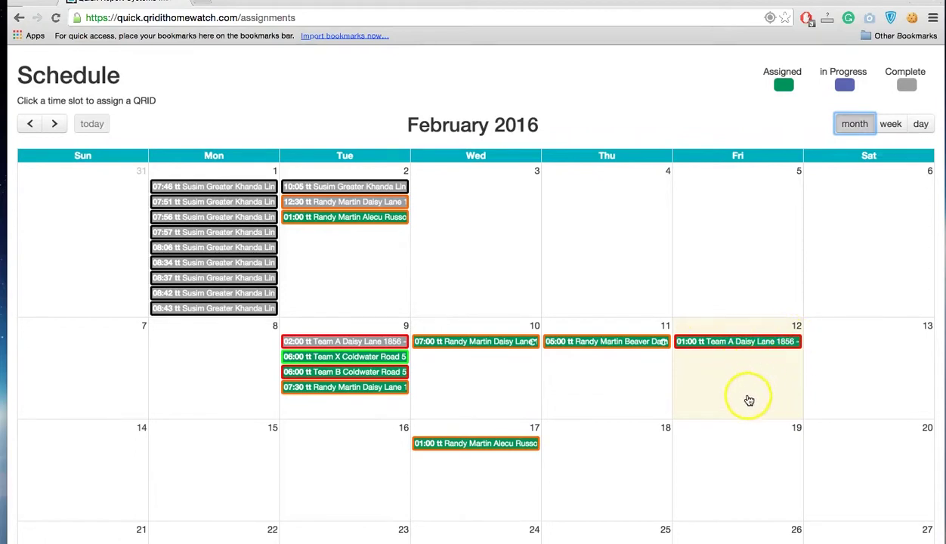
- Set the February 12 Team A assignment to repeat weekly until 01/04/2016
{"action": "scroll", "coordinate": [735, 417], "scroll_direction": "down", "scroll_amount": 1}
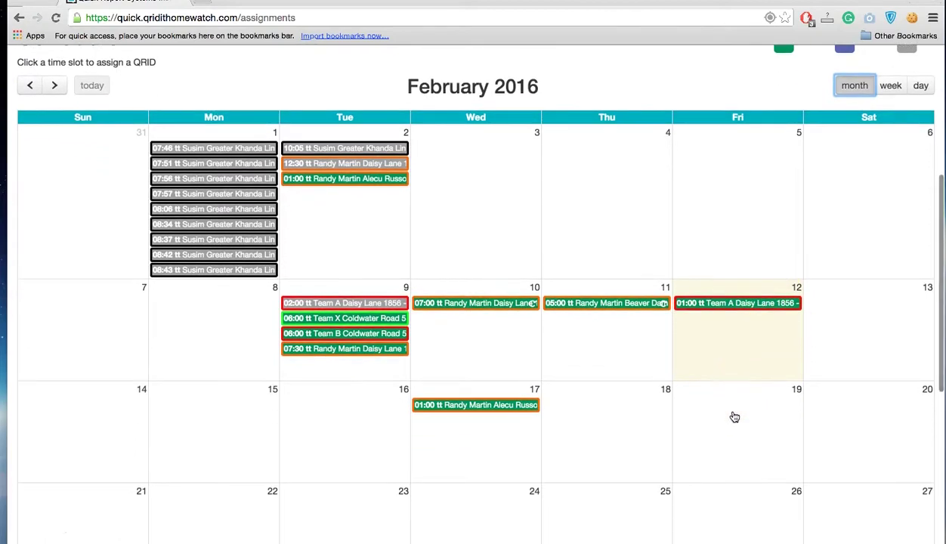
{"action": "left_click", "coordinate": [707, 303]}
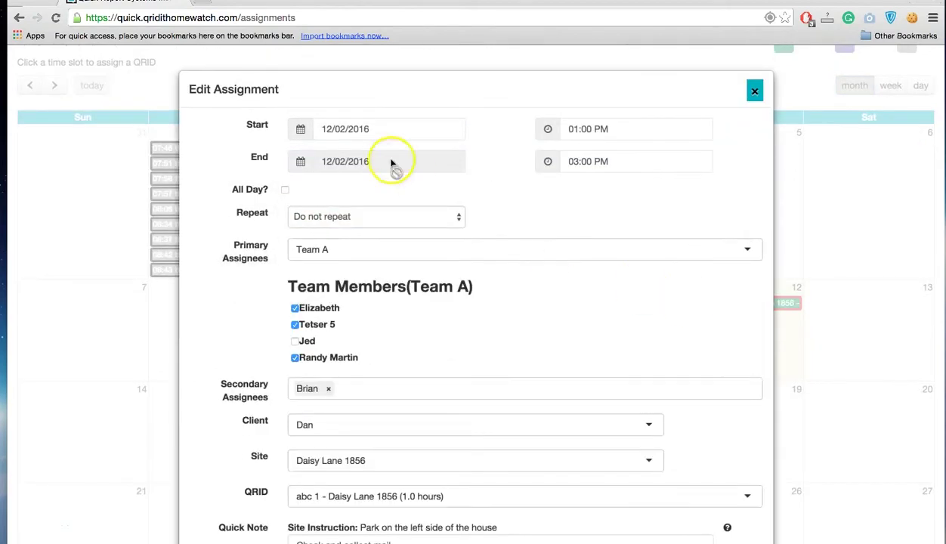
{"action": "left_click", "coordinate": [395, 219]}
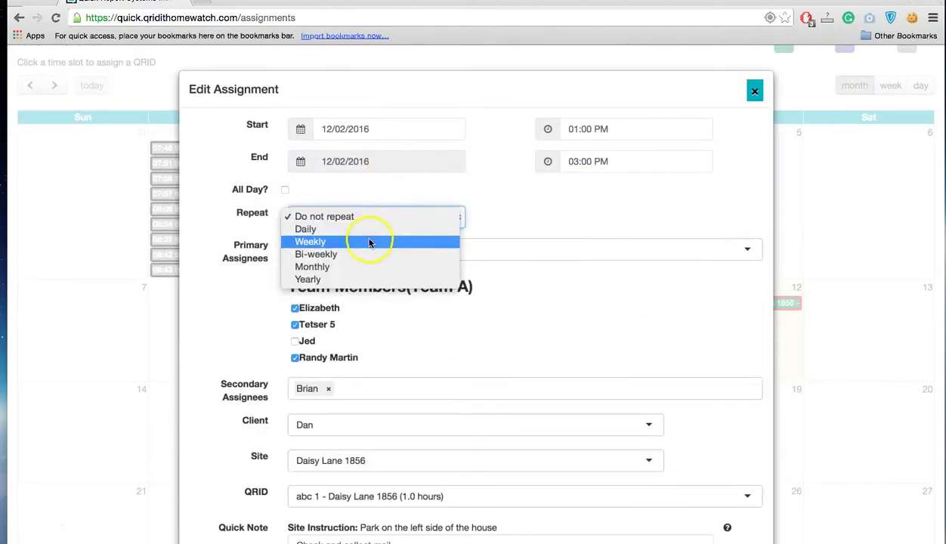
{"action": "left_click", "coordinate": [367, 241]}
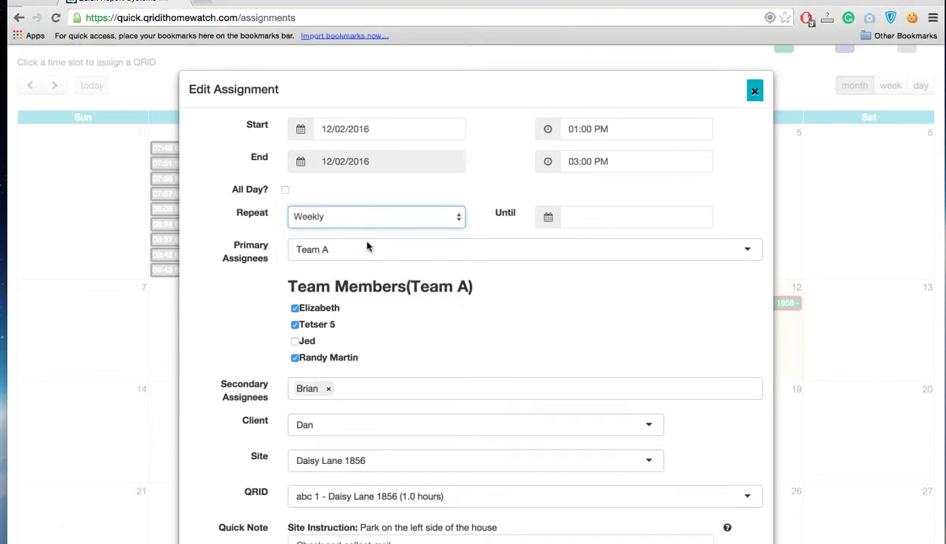
{"action": "left_click", "coordinate": [586, 218]}
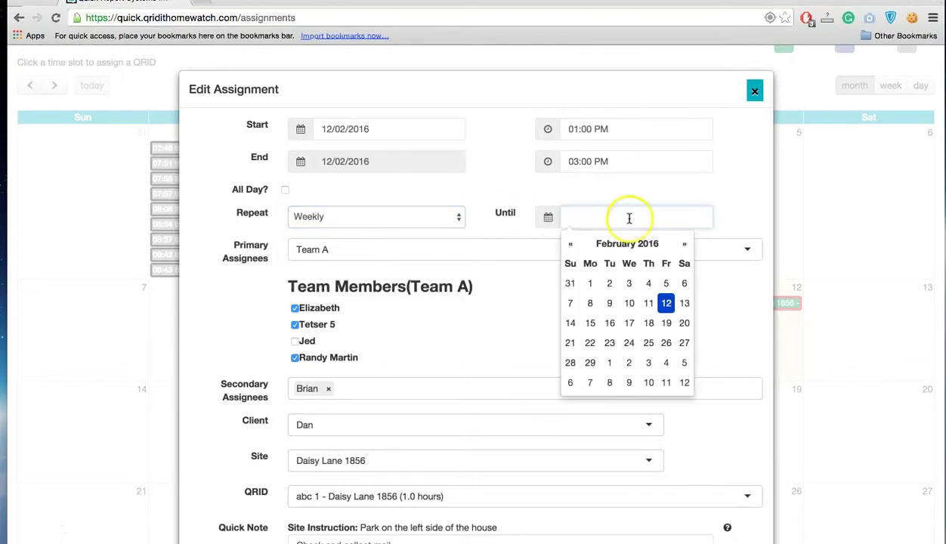
{"action": "left_click", "coordinate": [684, 246]}
{"action": "left_click", "coordinate": [683, 246]}
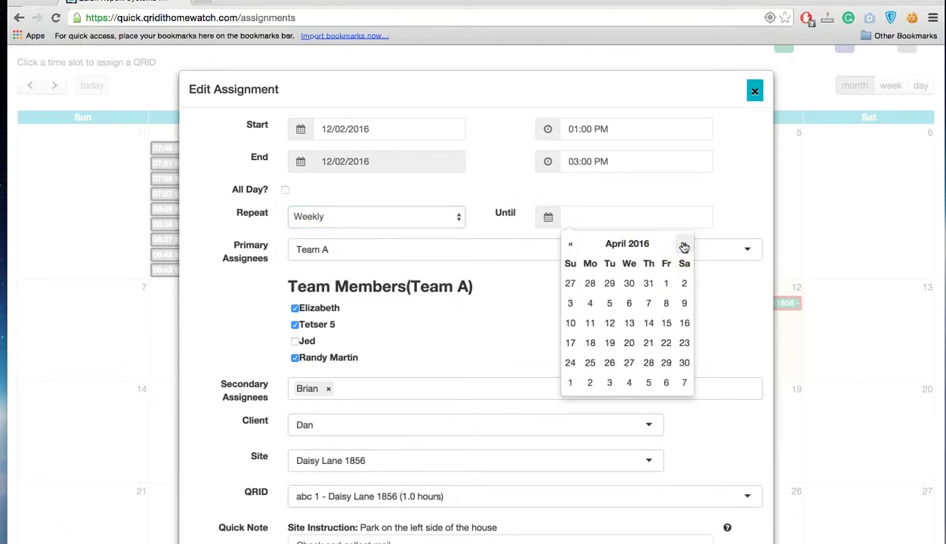
{"action": "left_click", "coordinate": [665, 284]}
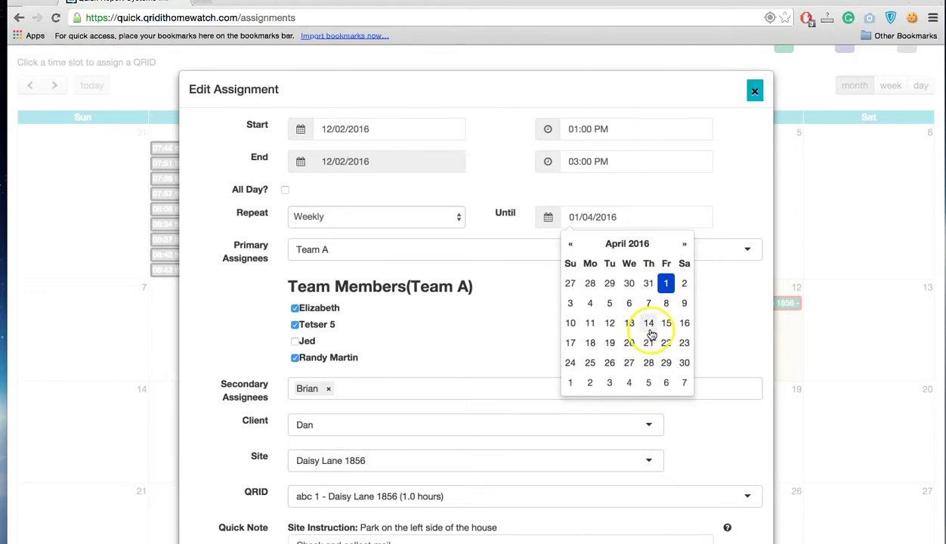
{"action": "left_click", "coordinate": [730, 180]}
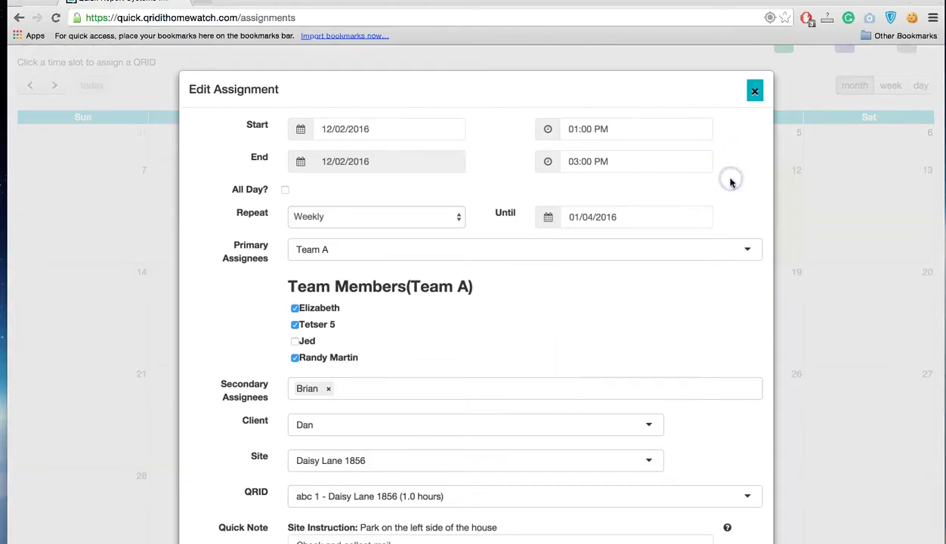
- Save the weekly repetition for this and all following instances
{"action": "scroll", "coordinate": [580, 379], "scroll_direction": "down", "scroll_amount": 3}
{"action": "left_click", "coordinate": [743, 519]}
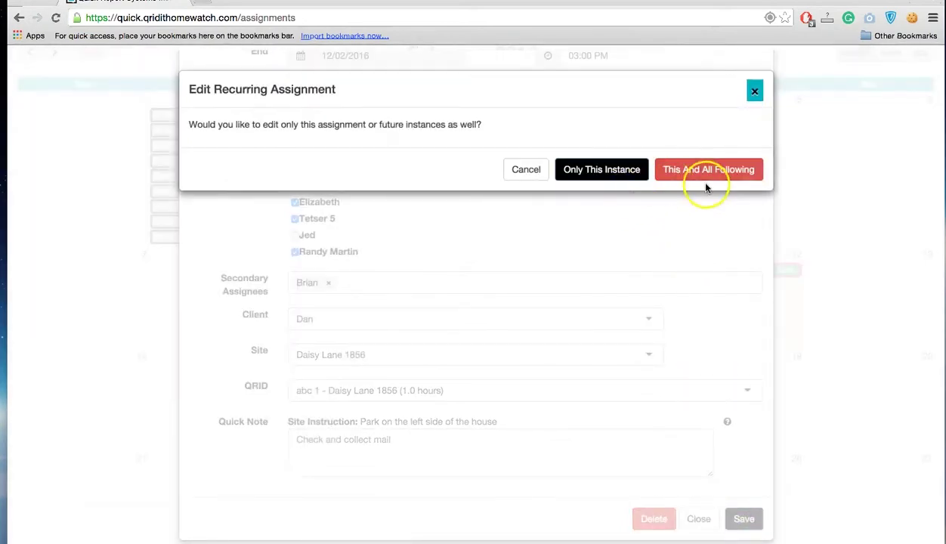
{"action": "left_click", "coordinate": [713, 178]}
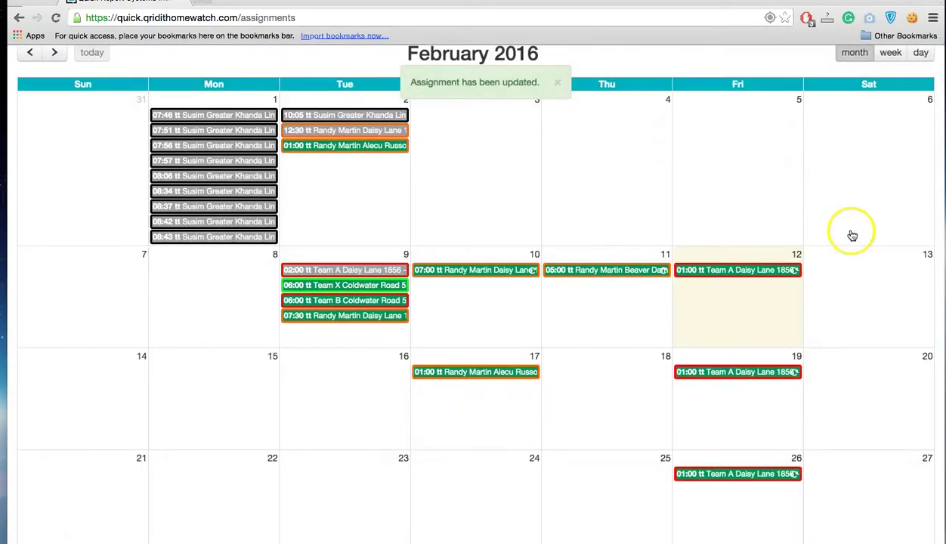
- Examine the recurring Team A assignments in the February and March 2016 schedule and return to February
{"action": "scroll", "coordinate": [722, 449], "scroll_direction": "down", "scroll_amount": 3}
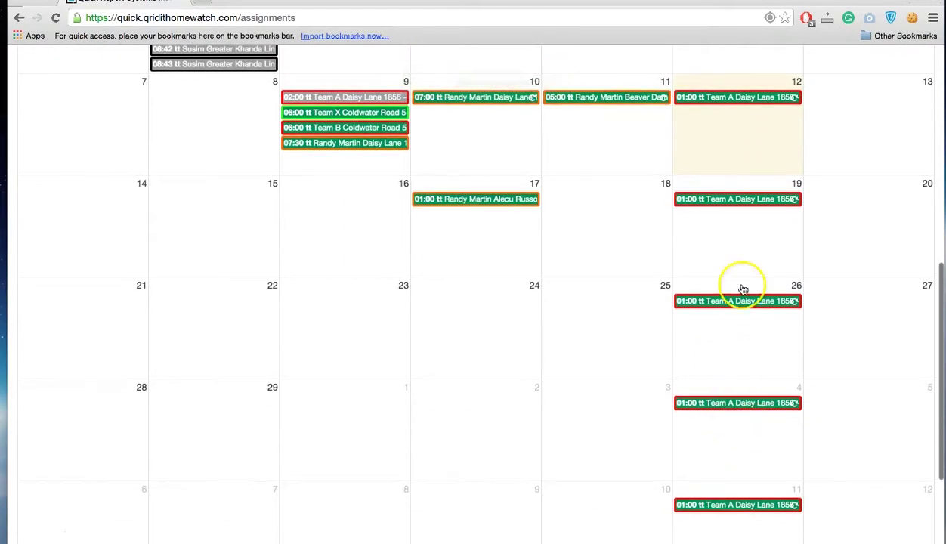
{"action": "scroll", "coordinate": [756, 451], "scroll_direction": "up", "scroll_amount": 5}
{"action": "left_click", "coordinate": [58, 160]}
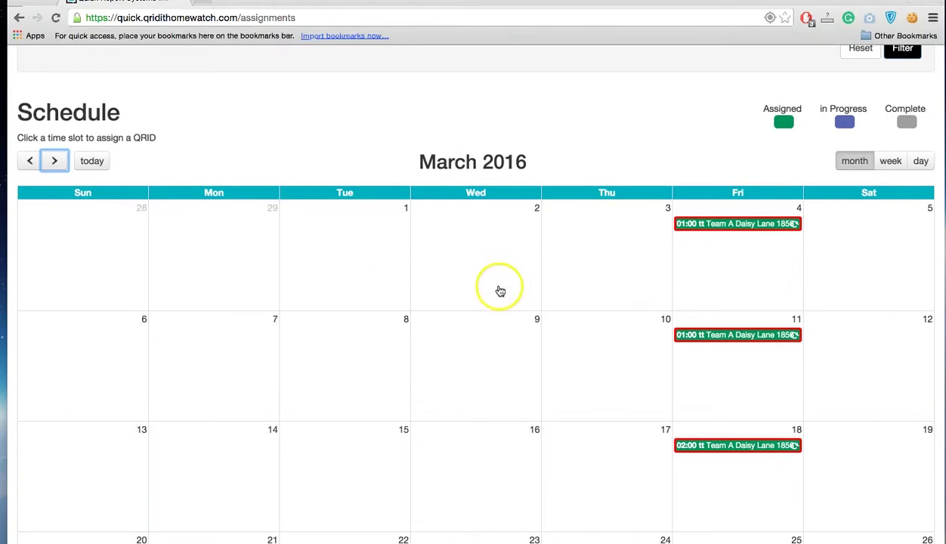
{"action": "scroll", "coordinate": [661, 388], "scroll_direction": "up", "scroll_amount": 3}
{"action": "scroll", "coordinate": [664, 390], "scroll_direction": "down", "scroll_amount": 2}
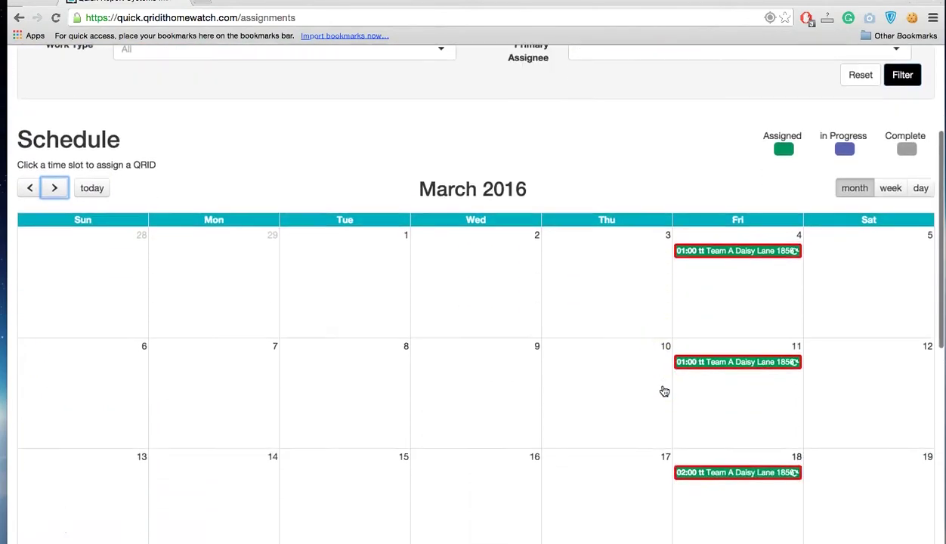
{"action": "left_click", "coordinate": [28, 189]}
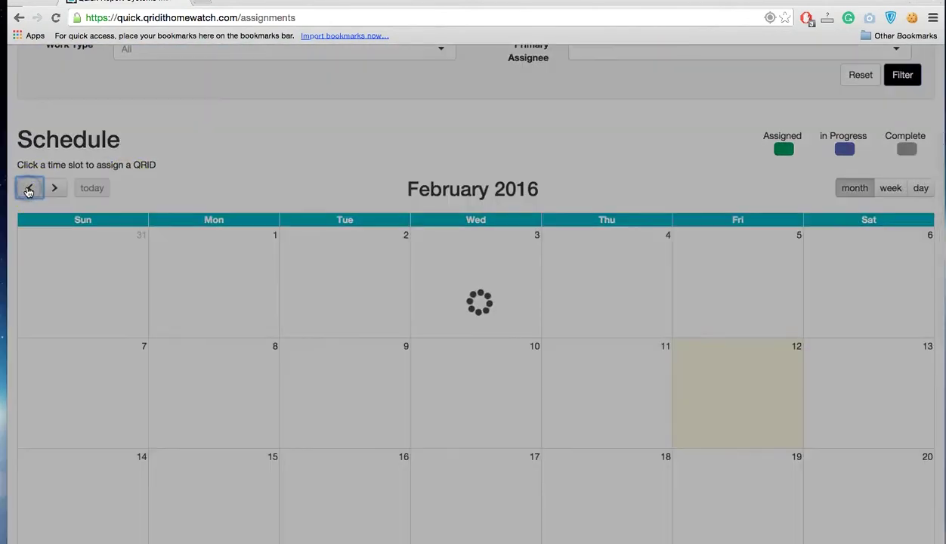
- Move the February 19 Team A assignment to Saturday, February 20
{"action": "scroll", "coordinate": [667, 473], "scroll_direction": "down", "scroll_amount": 2}
{"action": "scroll", "coordinate": [668, 474], "scroll_direction": "down", "scroll_amount": 1}
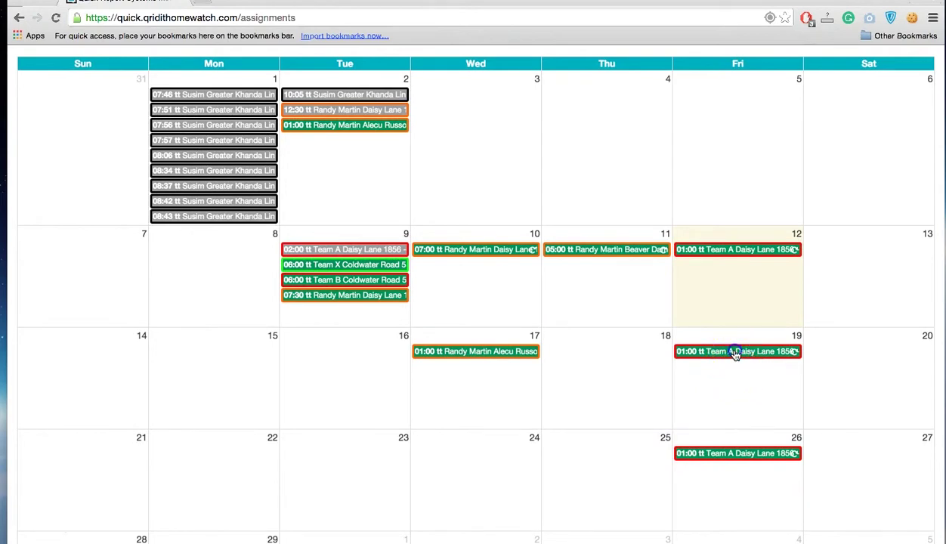
{"action": "left_click_drag", "start_coordinate": [735, 353], "coordinate": [852, 352]}
- Set the February 20 Team A assignment's start time to 02:00 PM and its end time to 03:00 PM
{"action": "left_click", "coordinate": [851, 352]}
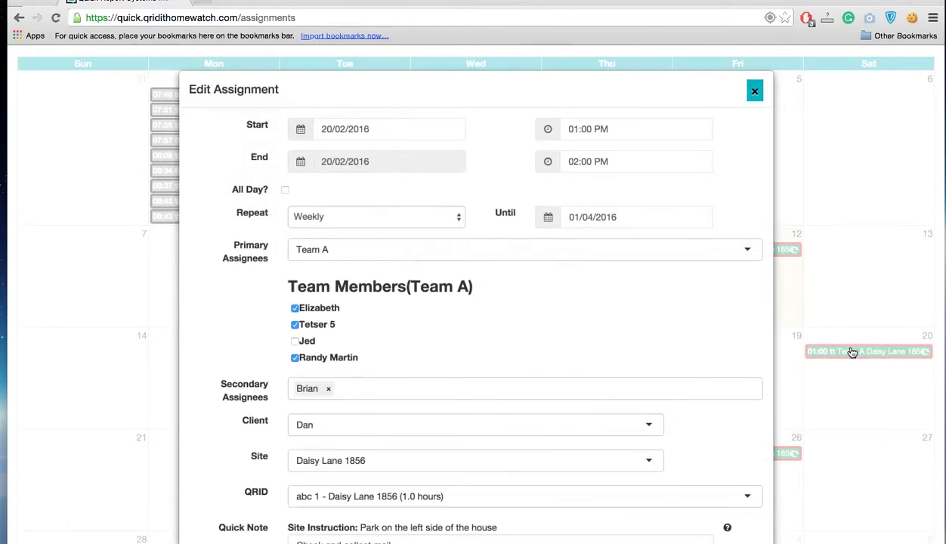
{"action": "left_click", "coordinate": [576, 130]}
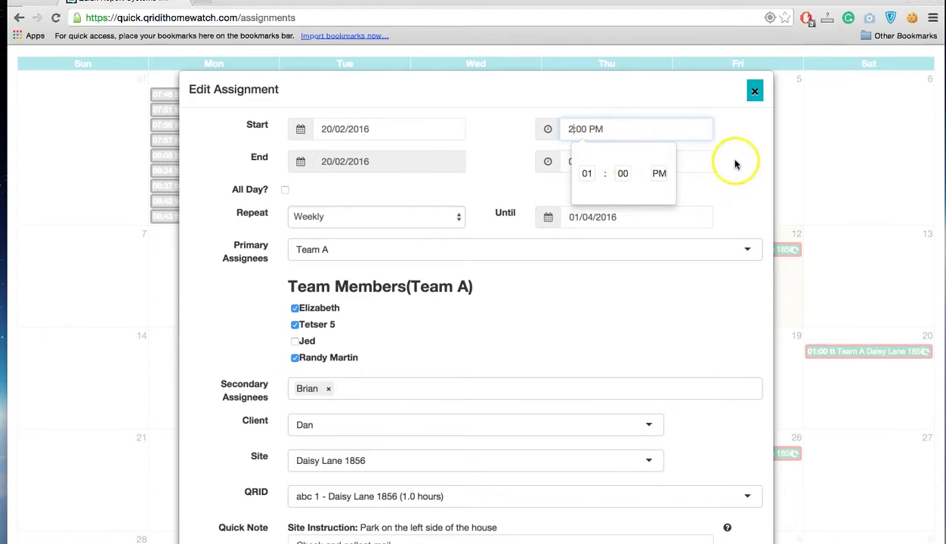
{"action": "left_click", "coordinate": [588, 173]}
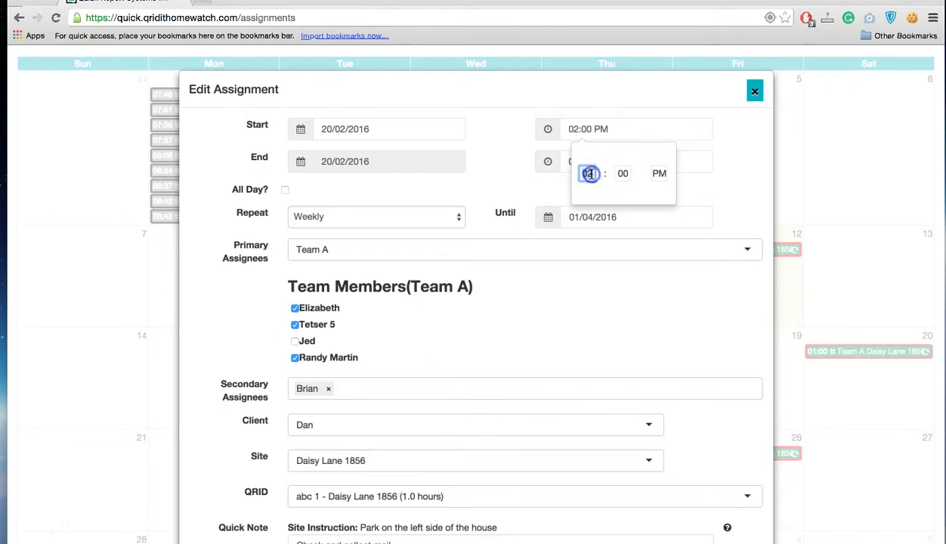
{"action": "left_click", "coordinate": [746, 162]}
{"action": "left_click", "coordinate": [576, 161]}
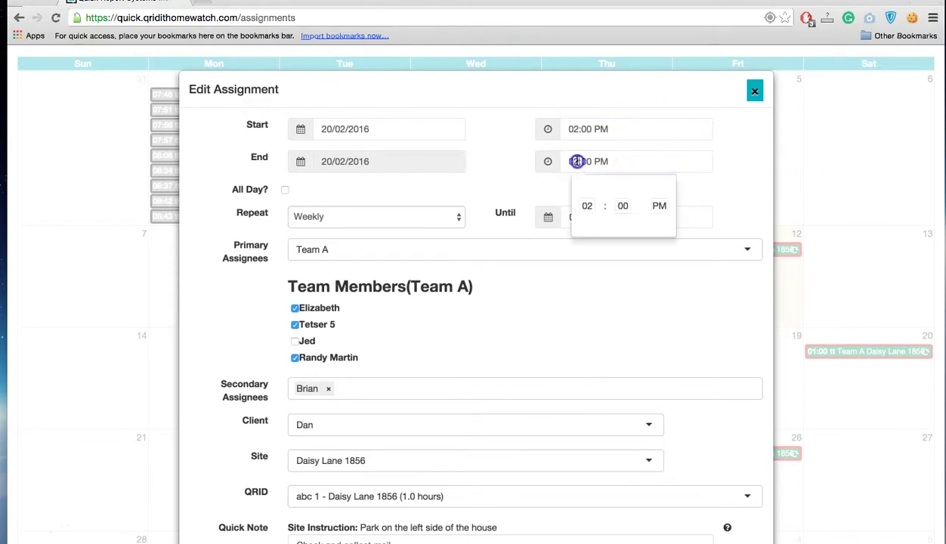
{"action": "left_click", "coordinate": [586, 204]}
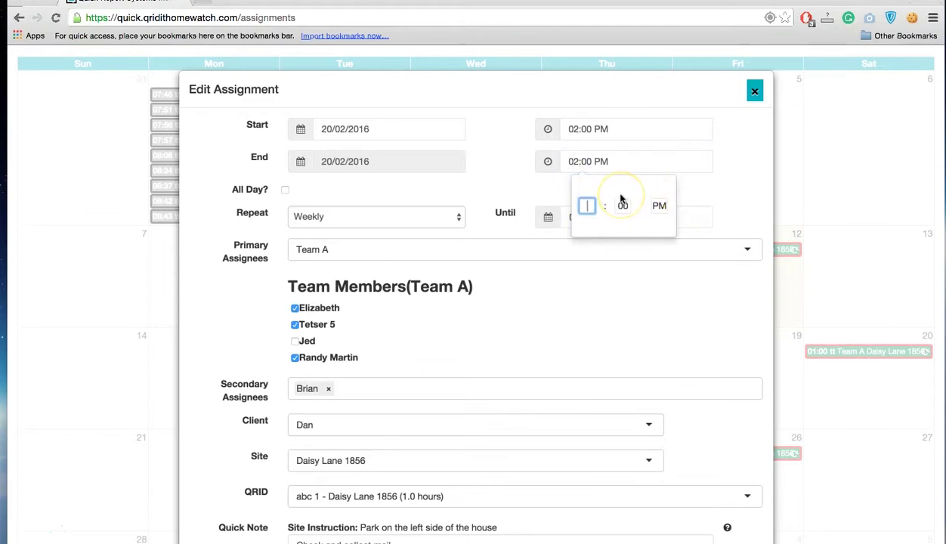
{"action": "left_click", "coordinate": [724, 189]}
- Save the February 20 assignment's new times for only this instance
{"action": "scroll", "coordinate": [705, 317], "scroll_direction": "down", "scroll_amount": 3}
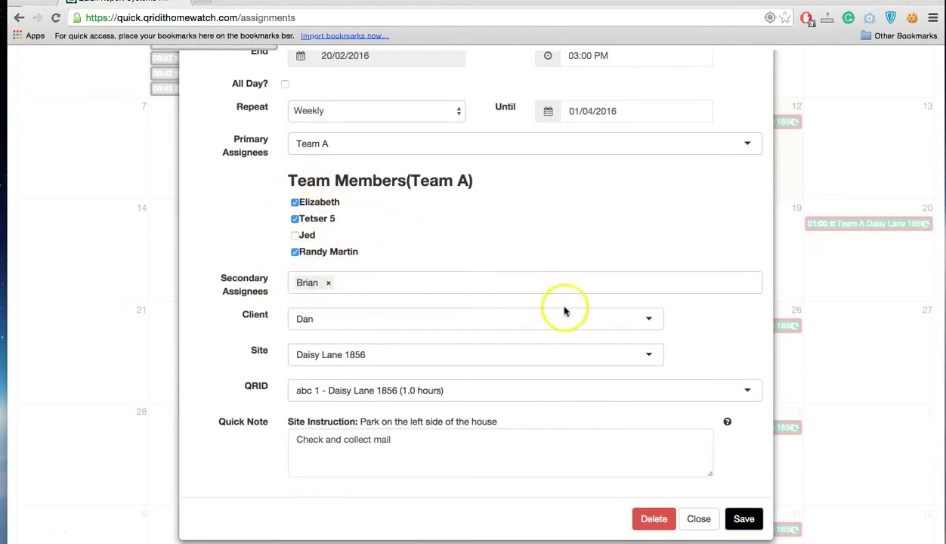
{"action": "mouse_move", "coordinate": [758, 539]}
{"action": "left_click", "coordinate": [742, 519]}
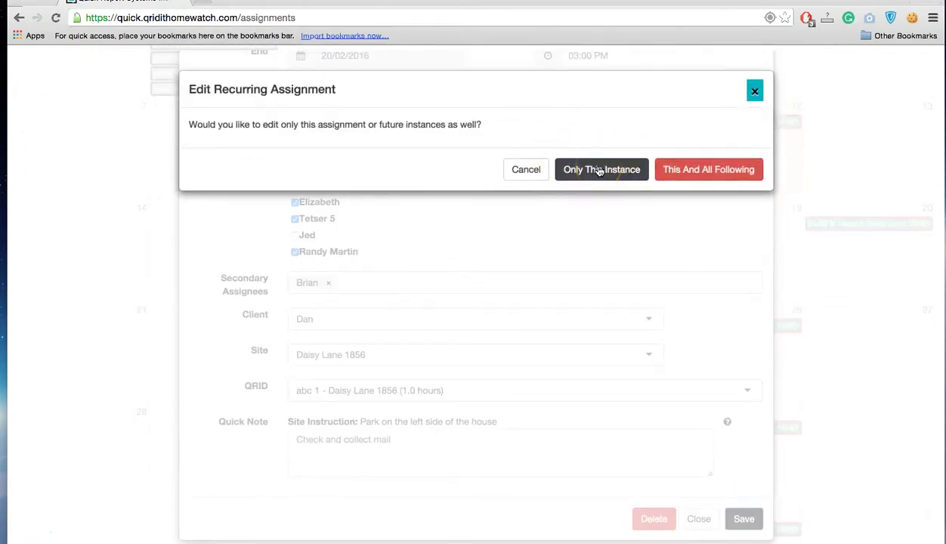
{"action": "left_click", "coordinate": [599, 171]}
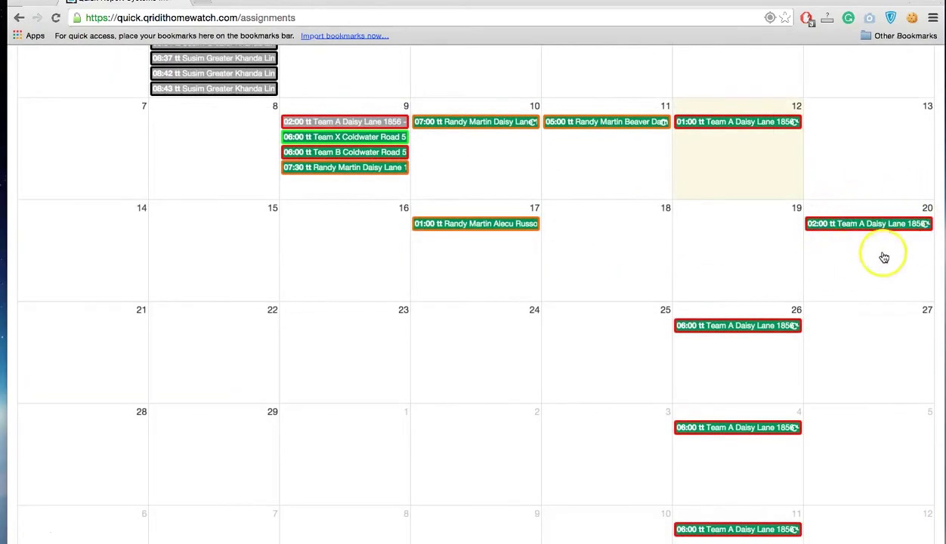
- Open the February 20 Team A assignment for review and return to the Dashboard
{"action": "left_click", "coordinate": [858, 224]}
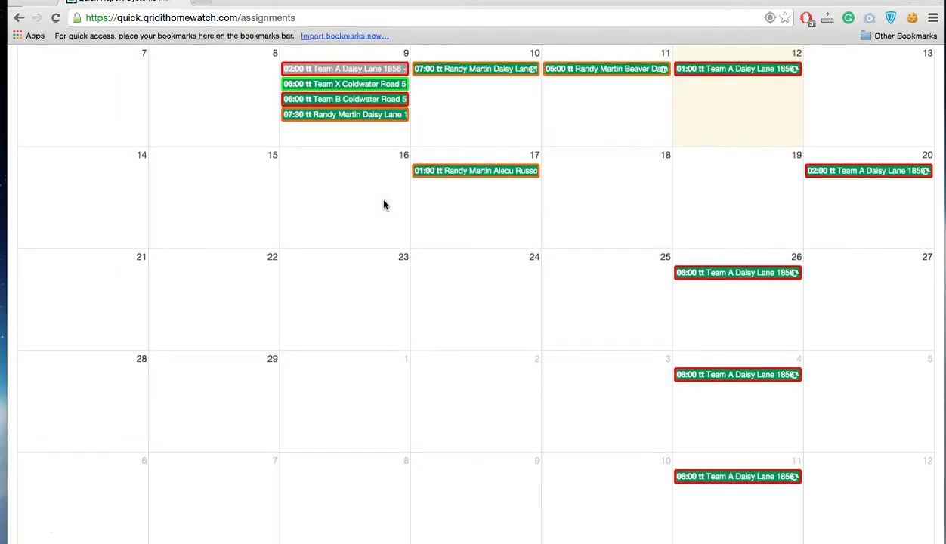
{"action": "scroll", "coordinate": [383, 205], "scroll_direction": "up", "scroll_amount": 4}
{"action": "scroll", "coordinate": [383, 204], "scroll_direction": "up", "scroll_amount": 5}
{"action": "left_click", "coordinate": [58, 159]}
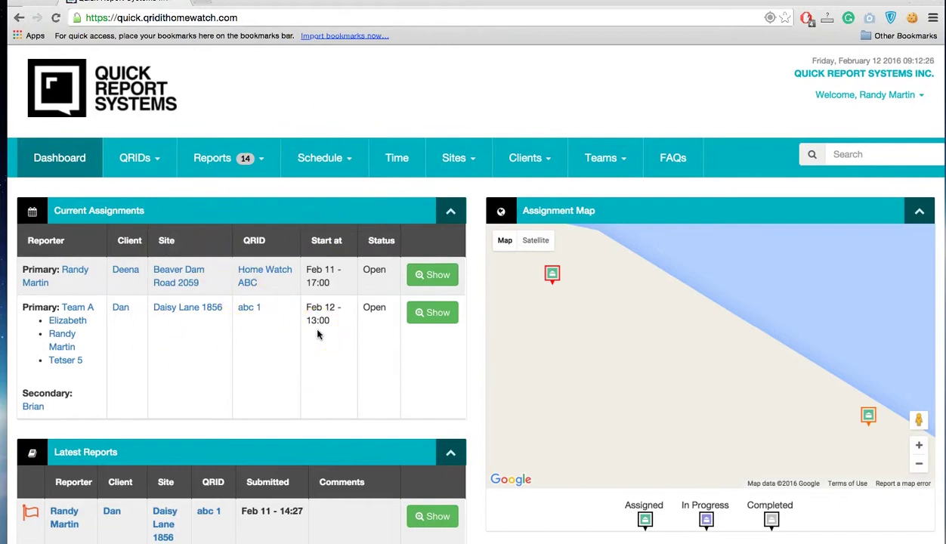
- Zoom the Assignment Map out to show both assigned sites and view the Team A marker's details
{"action": "left_click", "coordinate": [656, 352]}
{"action": "scroll", "coordinate": [669, 344], "scroll_direction": "down", "scroll_amount": 1}
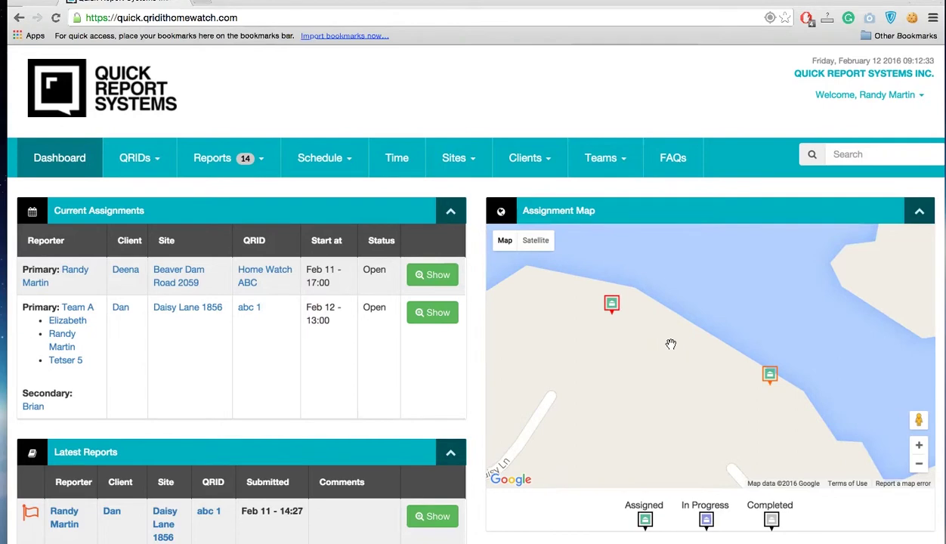
{"action": "scroll", "coordinate": [671, 344], "scroll_direction": "down", "scroll_amount": 1}
{"action": "left_click", "coordinate": [725, 352]}
{"action": "left_click", "coordinate": [612, 296]}
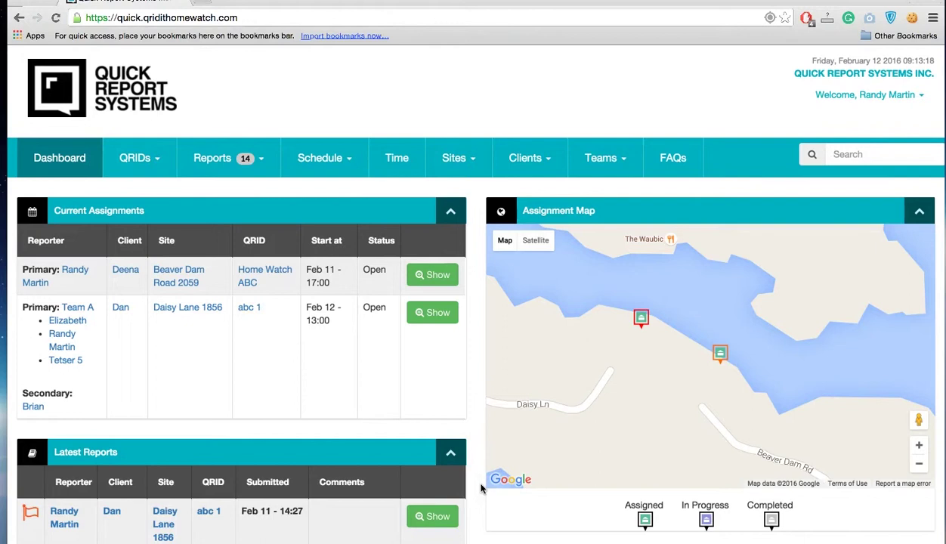
{"action": "left_click", "coordinate": [641, 321]}
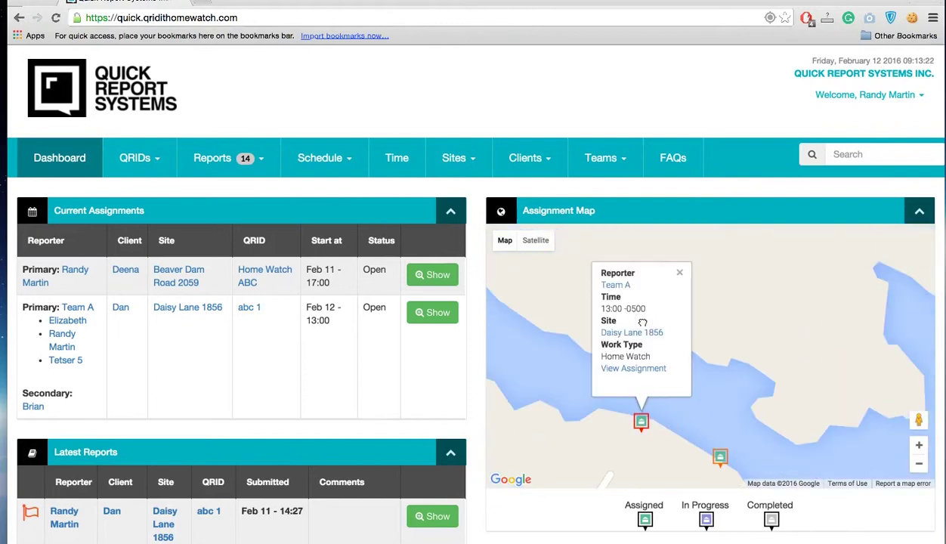
{"action": "left_click", "coordinate": [680, 272]}
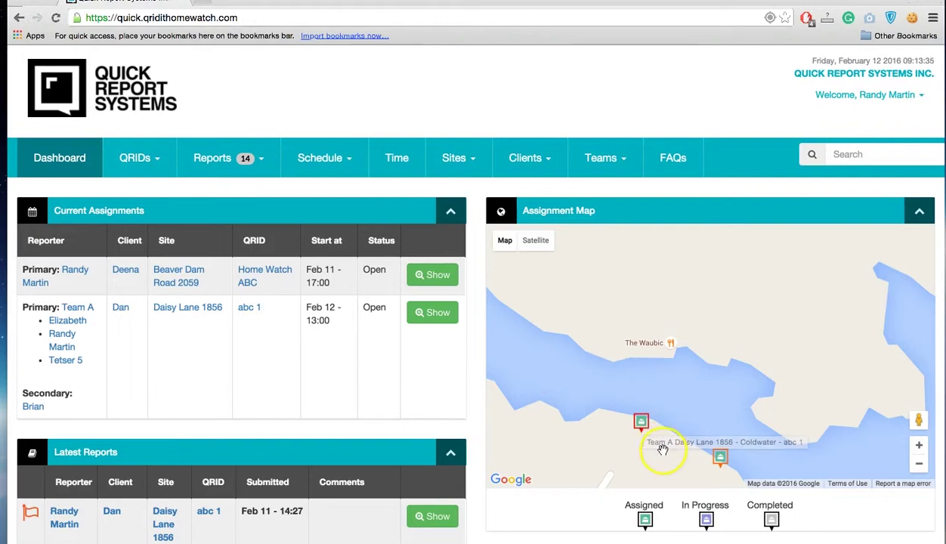
- Open the Team A record from its marker on the Assignment Map and return to the Dashboard
{"action": "left_click", "coordinate": [641, 421]}
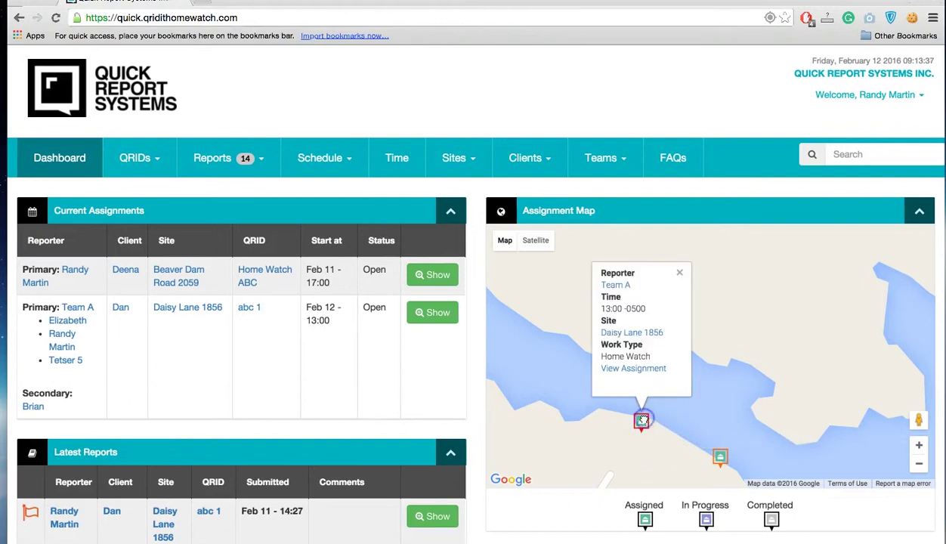
{"action": "left_click", "coordinate": [625, 288]}
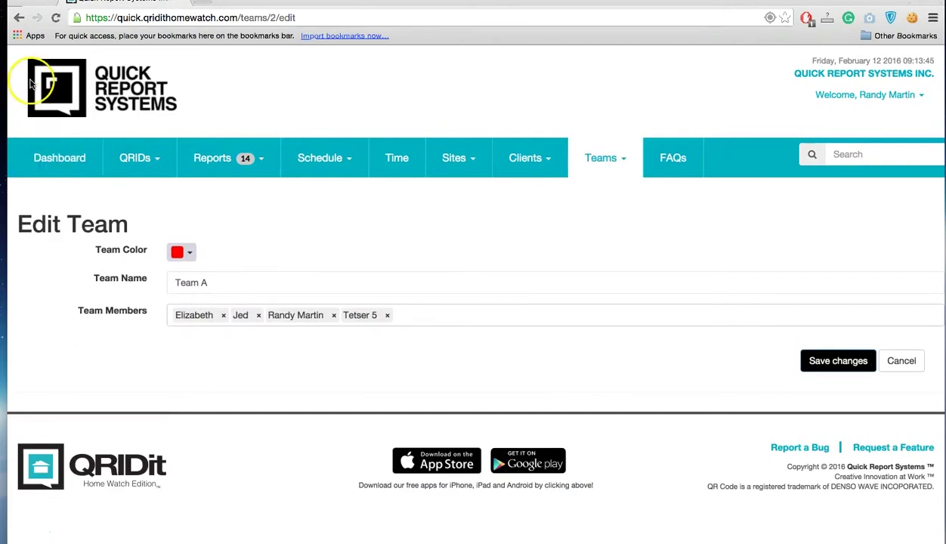
{"action": "left_click", "coordinate": [19, 19]}
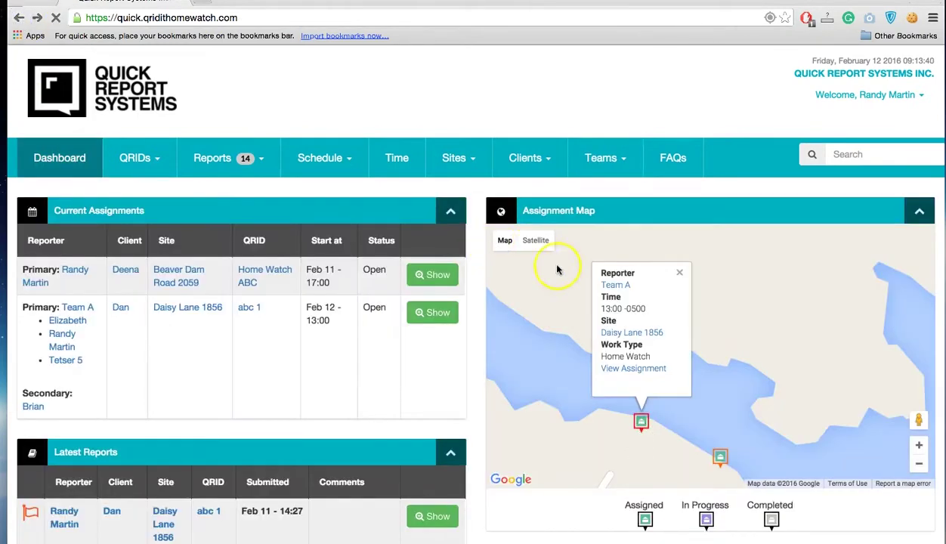
- Open the site page from the Team A map marker, review its details and QRIDs, and return to the Dashboard
{"action": "left_click", "coordinate": [624, 337]}
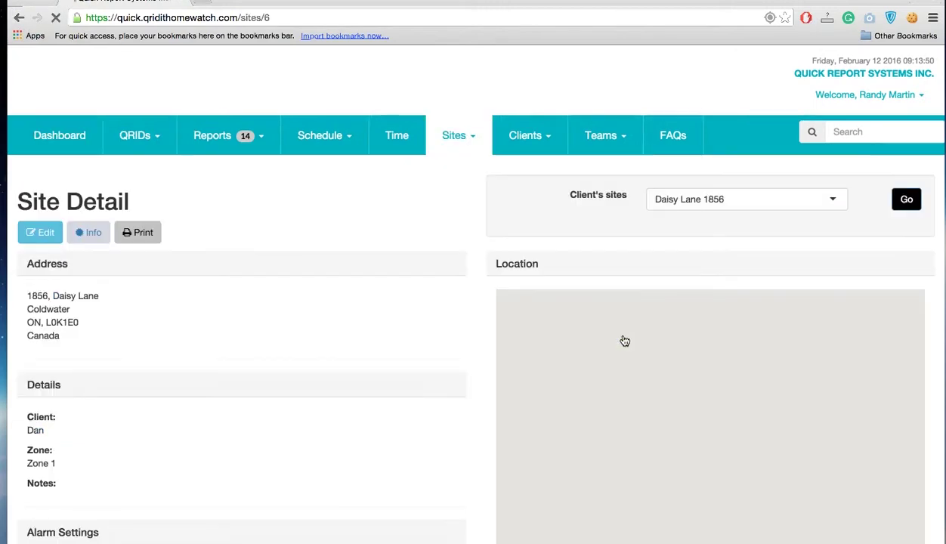
{"action": "scroll", "coordinate": [400, 458], "scroll_direction": "down", "scroll_amount": 6}
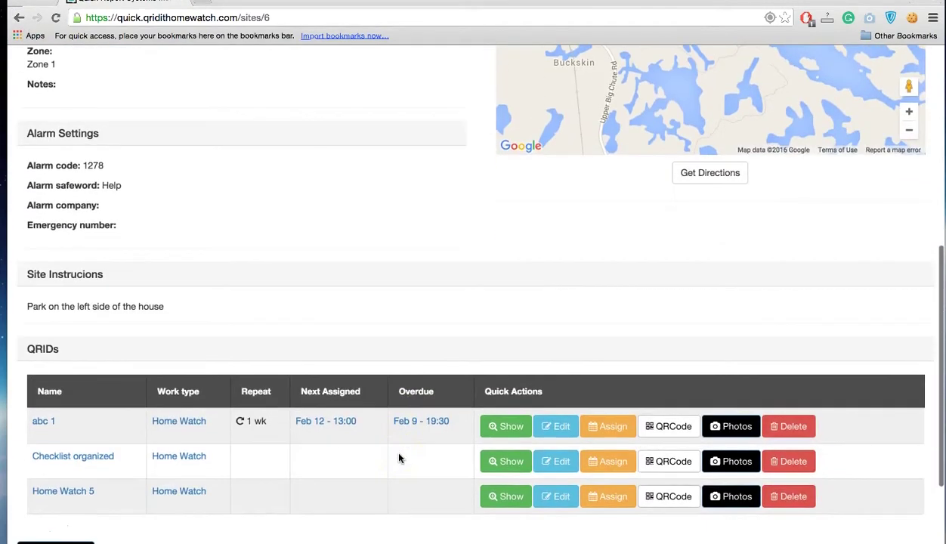
{"action": "scroll", "coordinate": [399, 458], "scroll_direction": "up", "scroll_amount": 5}
{"action": "scroll", "coordinate": [399, 457], "scroll_direction": "up", "scroll_amount": 3}
{"action": "left_click", "coordinate": [60, 161]}
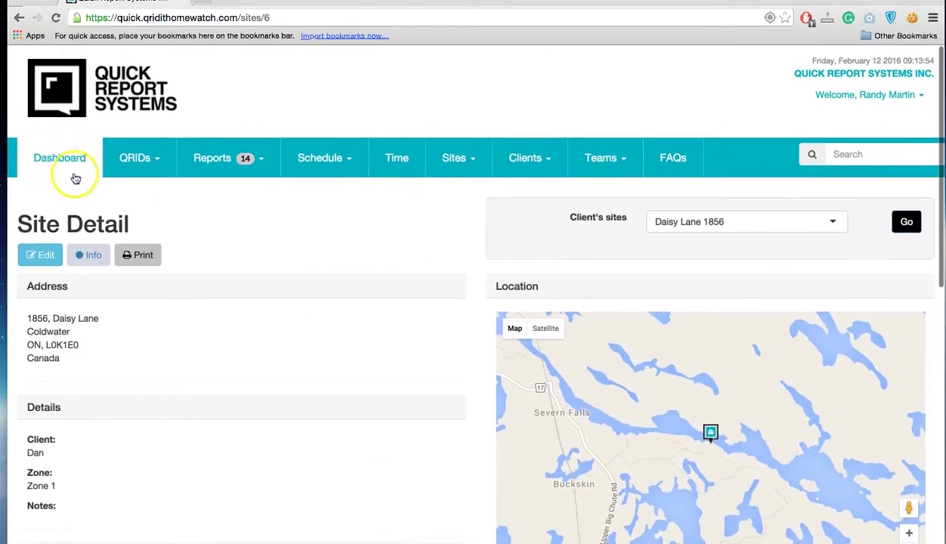
{"action": "left_click", "coordinate": [19, 17]}
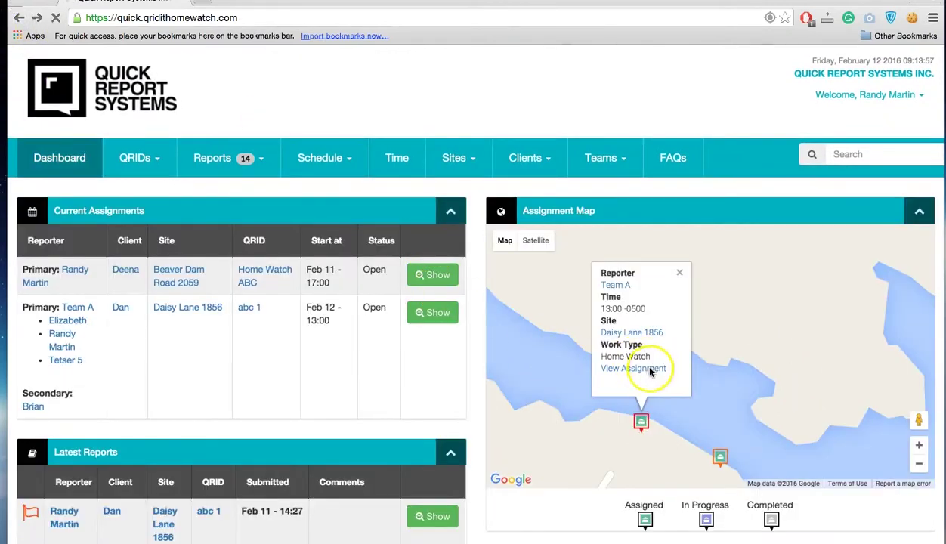
- View the full assignment from the Team A map marker, return to the Dashboard and close the marker's details
{"action": "left_click", "coordinate": [648, 374]}
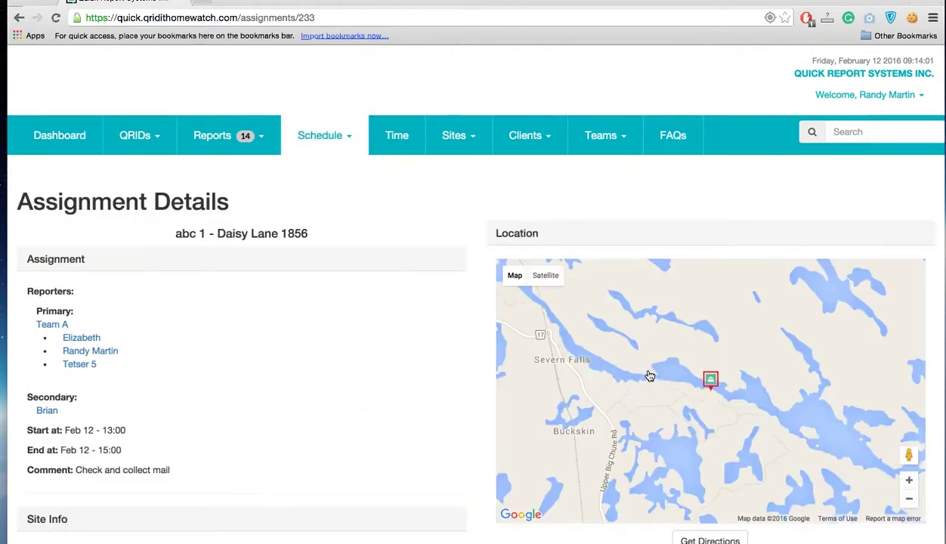
{"action": "scroll", "coordinate": [321, 415], "scroll_direction": "down", "scroll_amount": 2}
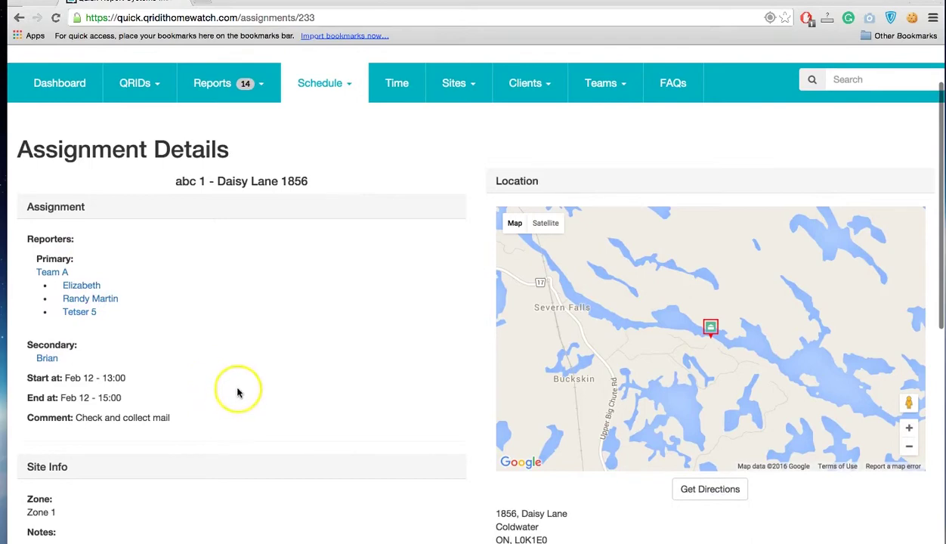
{"action": "scroll", "coordinate": [239, 390], "scroll_direction": "down", "scroll_amount": 3}
{"action": "scroll", "coordinate": [239, 391], "scroll_direction": "up", "scroll_amount": 4}
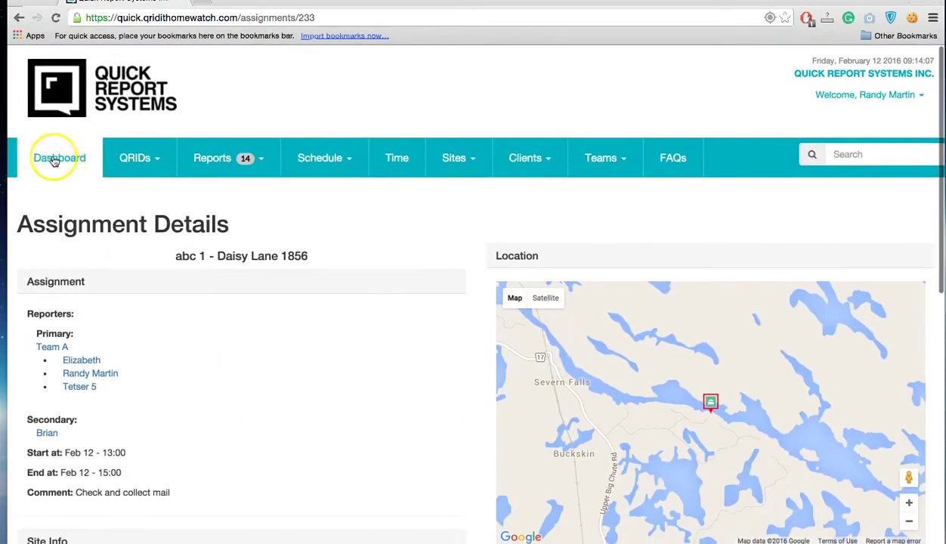
{"action": "left_click", "coordinate": [19, 18]}
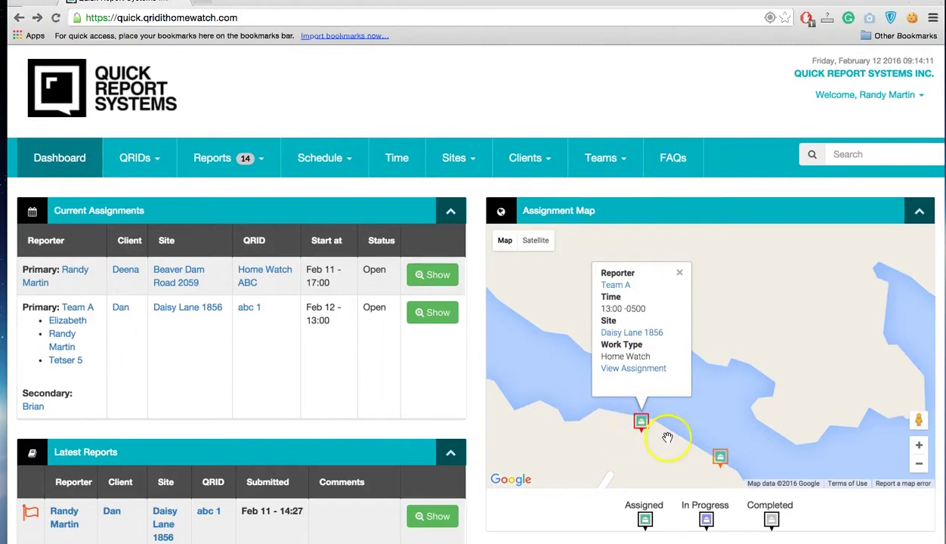
{"action": "left_click", "coordinate": [680, 273]}
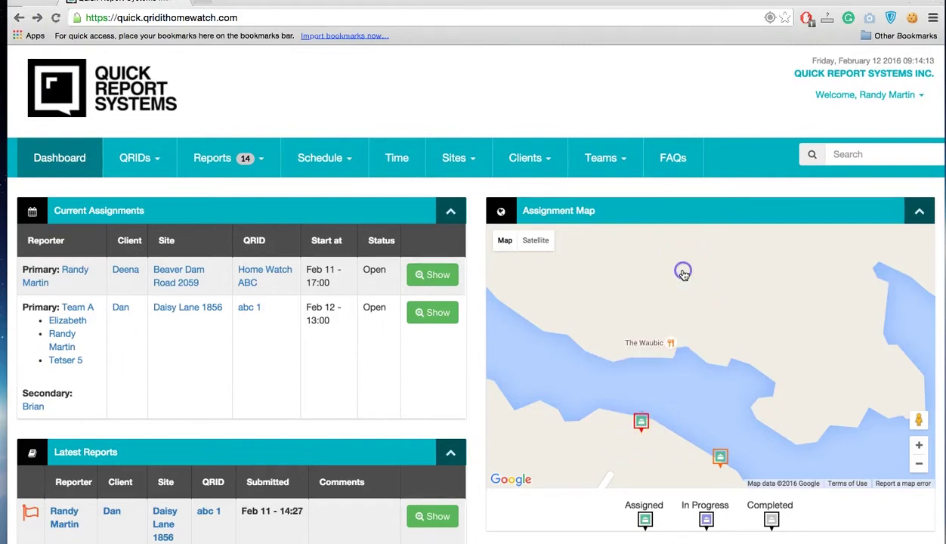
- Open the list of all QRIDs and look through its entries
{"action": "scroll", "coordinate": [482, 401], "scroll_direction": "down", "scroll_amount": 2}
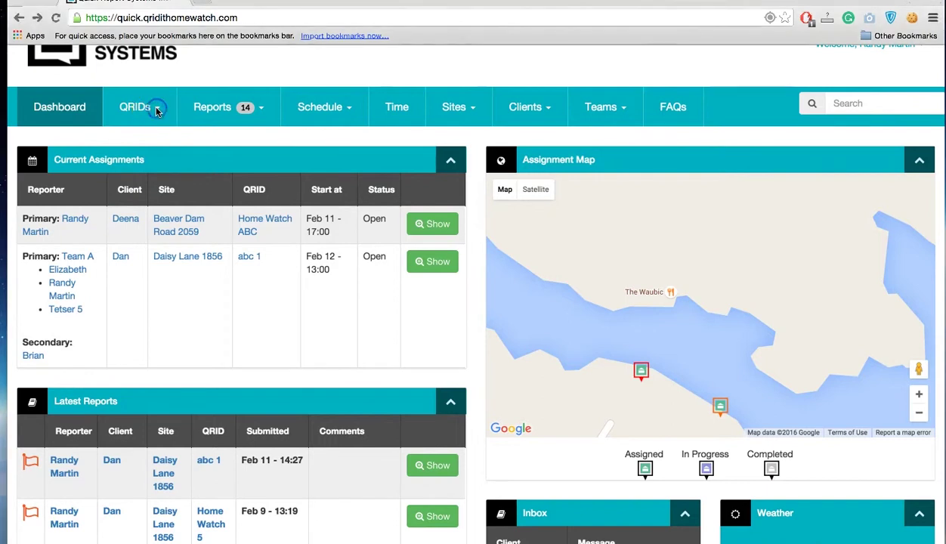
{"action": "left_click", "coordinate": [155, 108]}
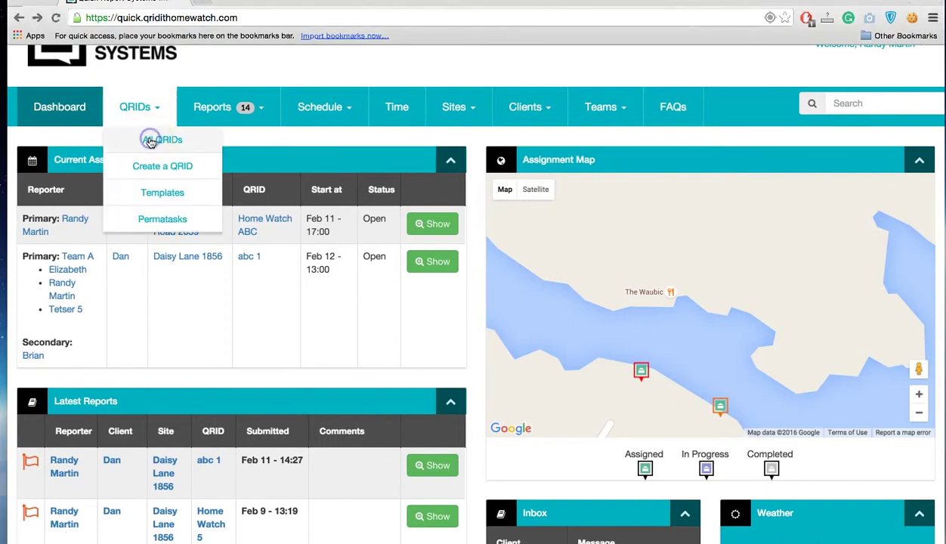
{"action": "left_click", "coordinate": [151, 140]}
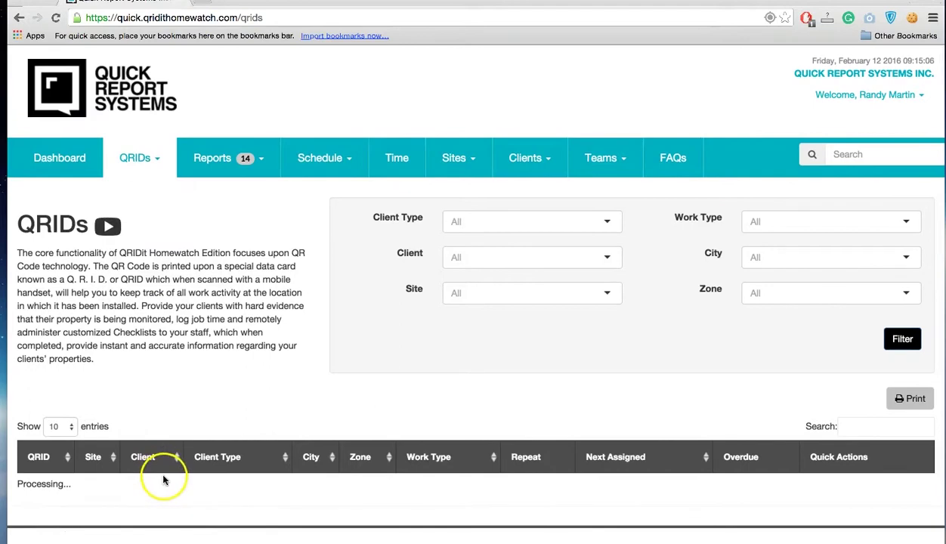
{"action": "scroll", "coordinate": [164, 479], "scroll_direction": "down", "scroll_amount": 3}
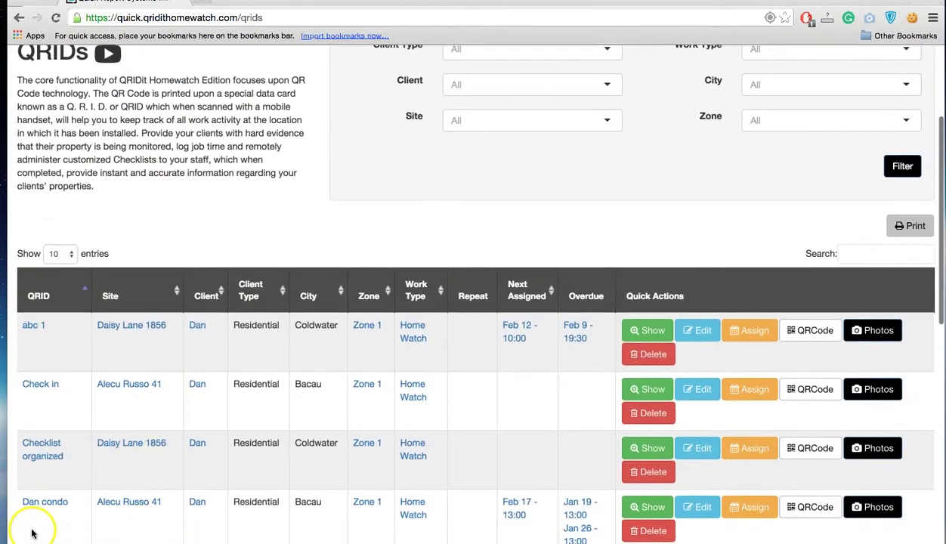
{"action": "scroll", "coordinate": [226, 454], "scroll_direction": "down", "scroll_amount": 5}
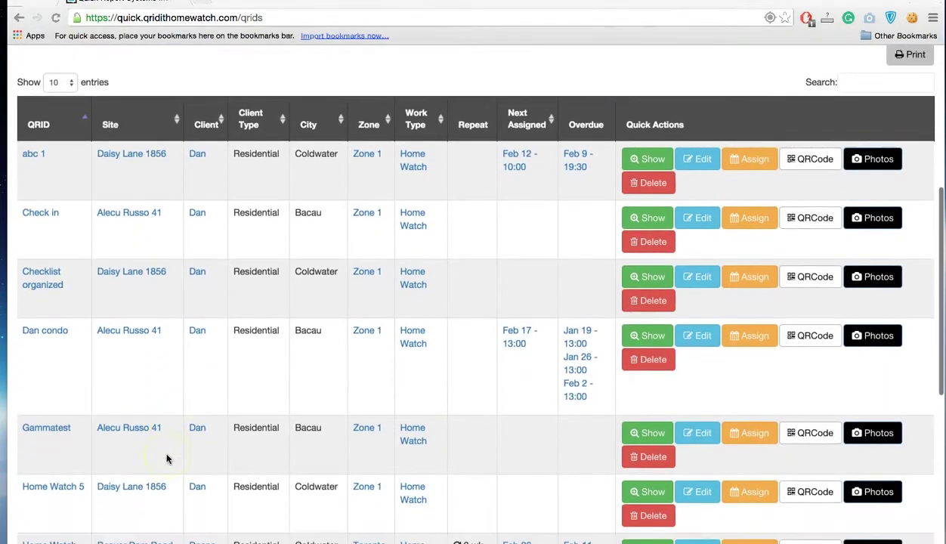
{"action": "scroll", "coordinate": [167, 459], "scroll_direction": "up", "scroll_amount": 7}
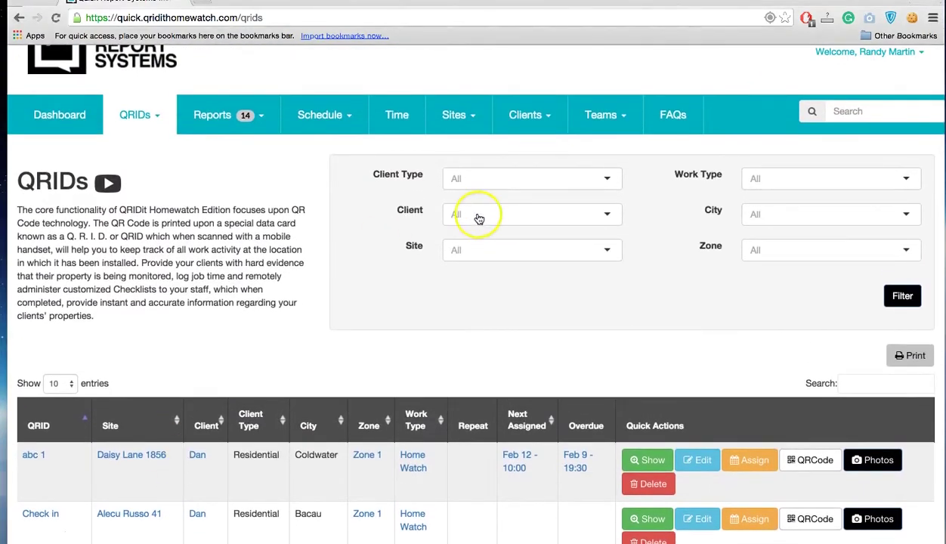
- Filter the QRIDs list by the abc 1 QRID's client and that client's Coldwater Road site
{"action": "left_click", "coordinate": [478, 215]}
{"action": "left_click", "coordinate": [463, 240]}
{"action": "left_click", "coordinate": [469, 249]}
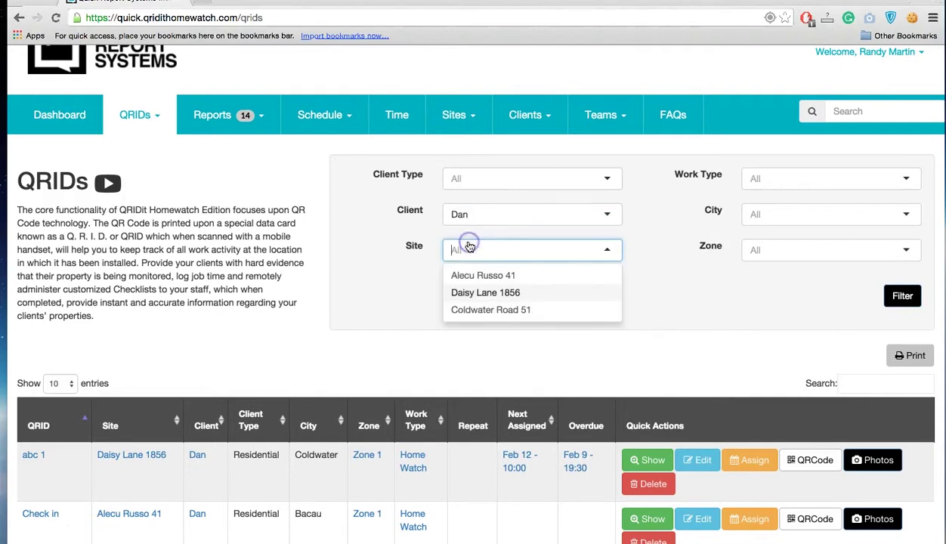
{"action": "left_click", "coordinate": [489, 290]}
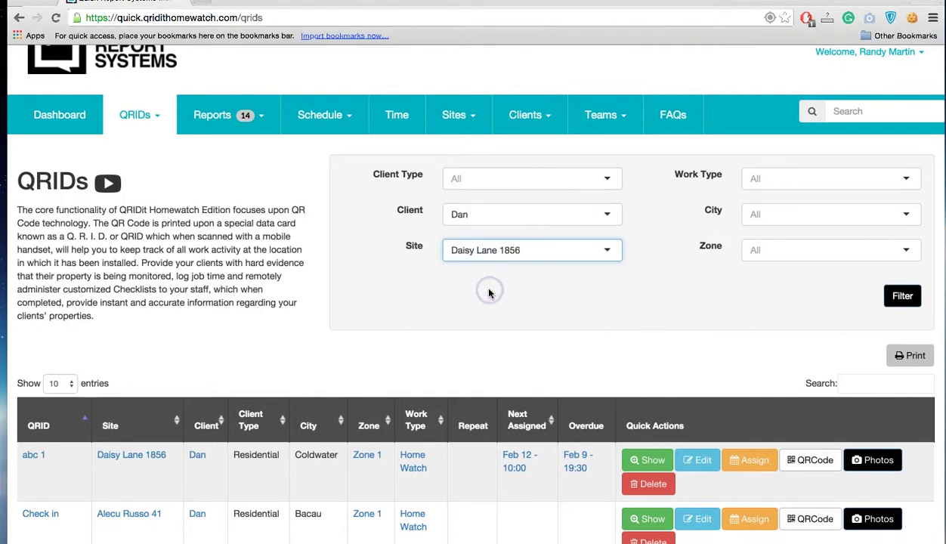
{"action": "left_click", "coordinate": [510, 250]}
{"action": "left_click", "coordinate": [497, 311]}
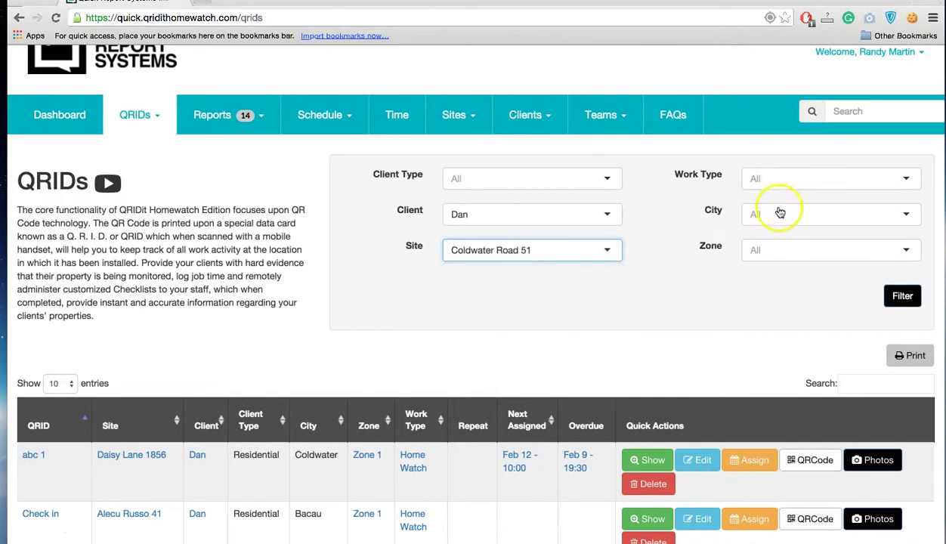
{"action": "left_click", "coordinate": [772, 249]}
{"action": "left_click", "coordinate": [771, 249]}
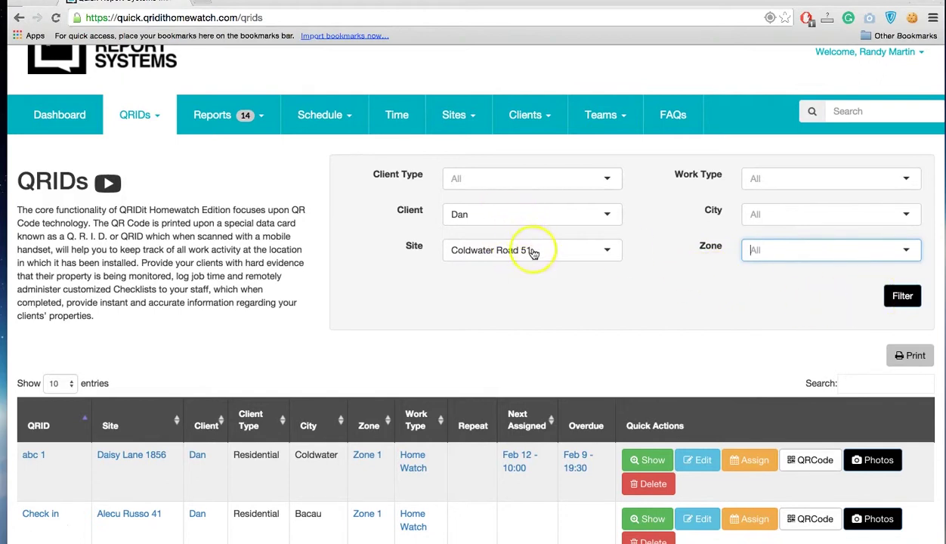
{"action": "left_click", "coordinate": [902, 297]}
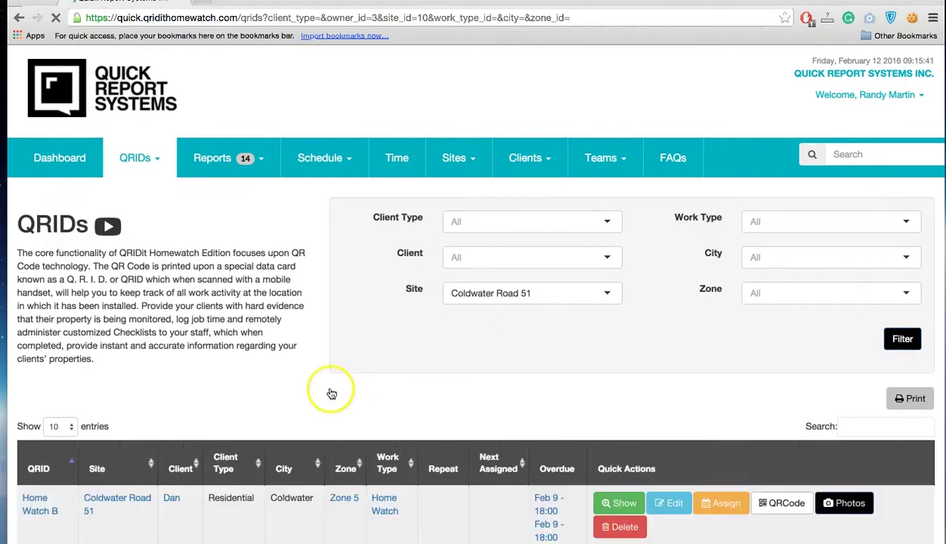
- Open the assignment page for the Home Watch B QRID and look over its details and schedule
{"action": "scroll", "coordinate": [257, 476], "scroll_direction": "down", "scroll_amount": 3}
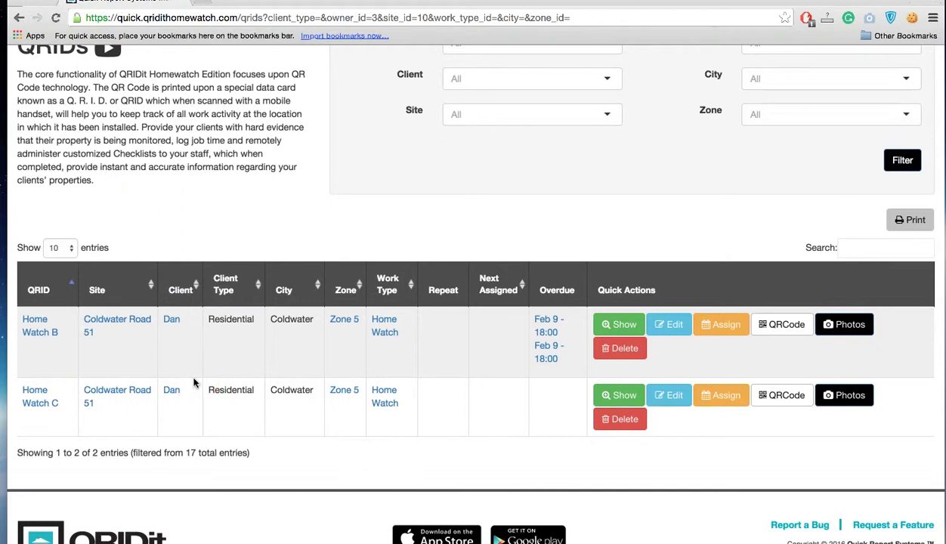
{"action": "left_click", "coordinate": [731, 324]}
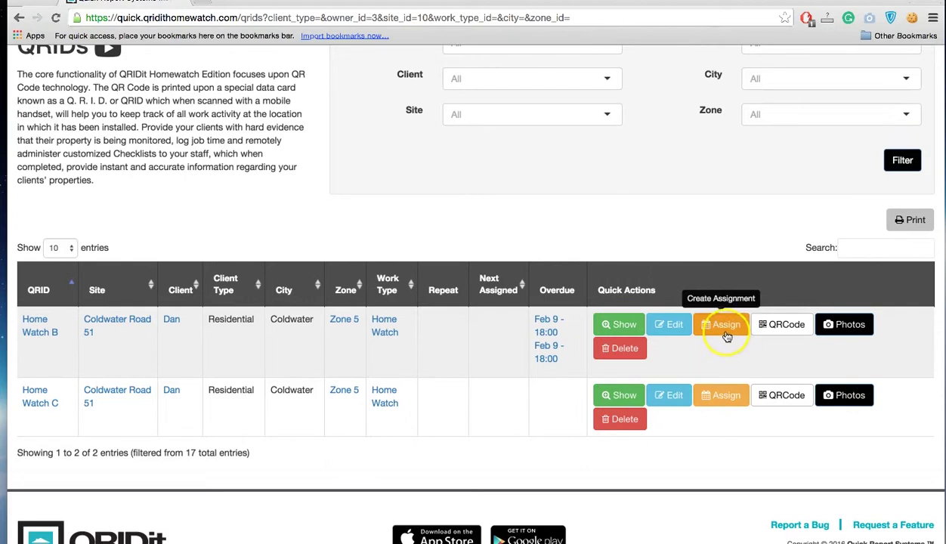
{"action": "left_click", "coordinate": [727, 334]}
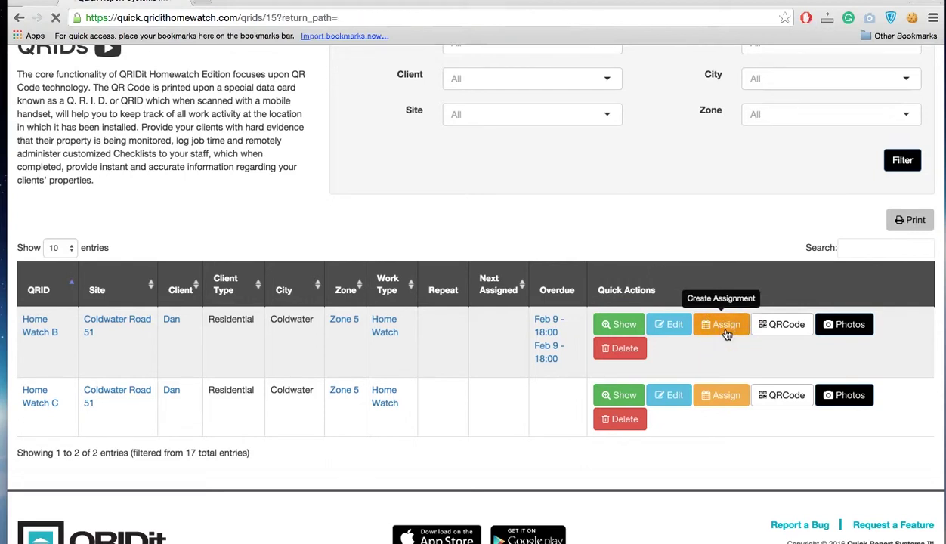
{"action": "scroll", "coordinate": [352, 460], "scroll_direction": "down", "scroll_amount": 10}
{"action": "scroll", "coordinate": [351, 460], "scroll_direction": "up", "scroll_amount": 6}
{"action": "scroll", "coordinate": [351, 460], "scroll_direction": "up", "scroll_amount": 2}
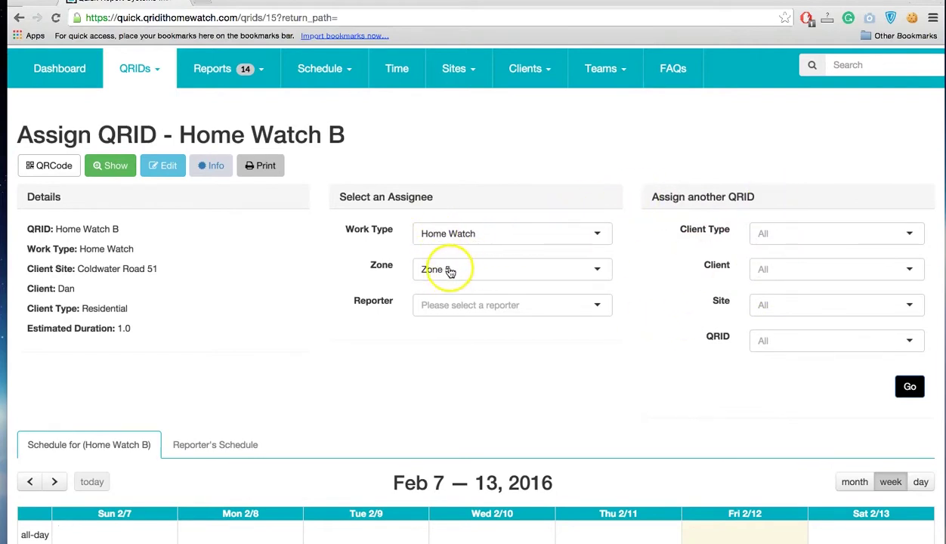
- Select the signed-in account holder as the reporter for Home Watch B, keeping work type Home Watch and Zone 5
{"action": "left_click", "coordinate": [471, 306]}
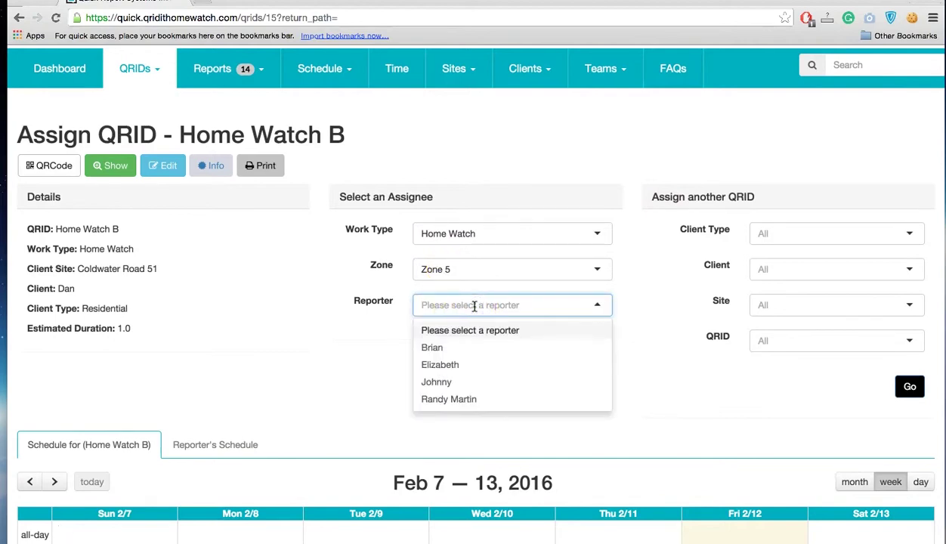
{"action": "scroll", "coordinate": [474, 373], "scroll_direction": "down", "scroll_amount": 1}
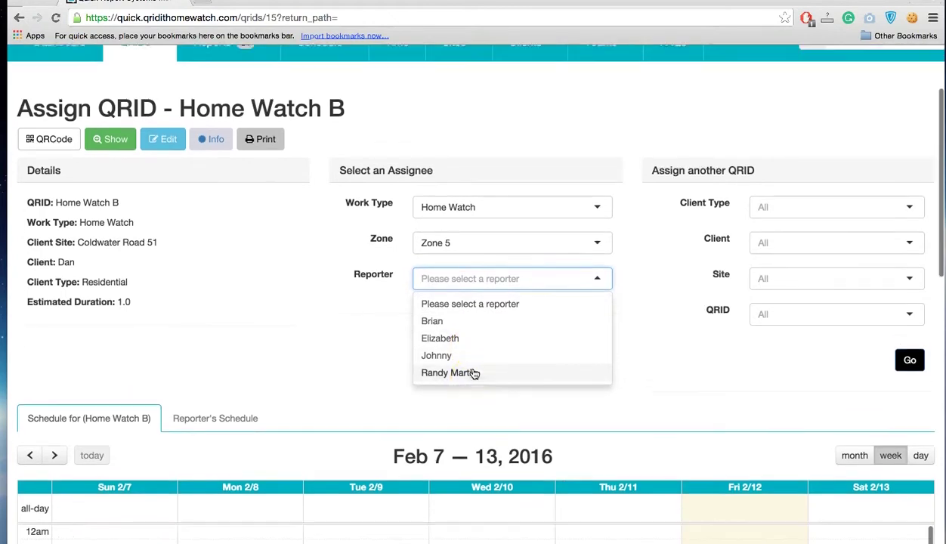
{"action": "left_click", "coordinate": [462, 367]}
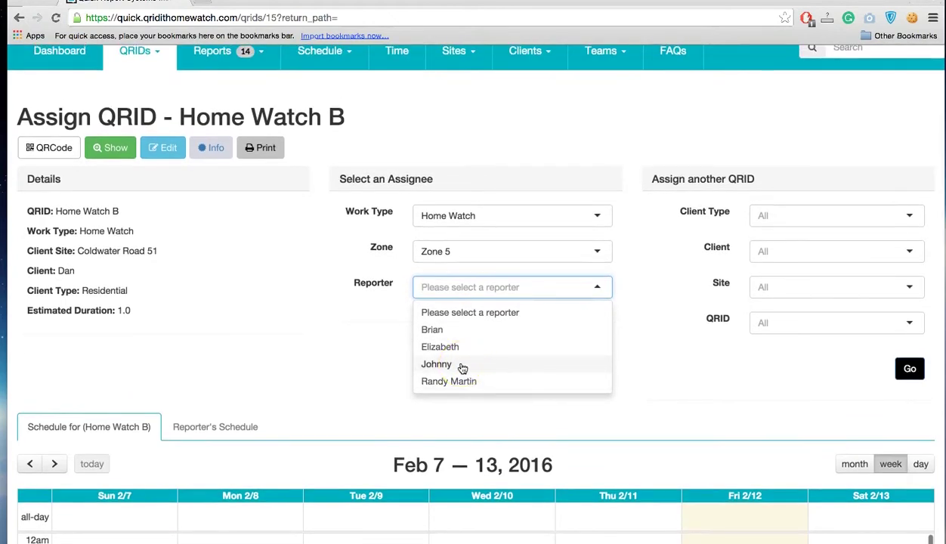
{"action": "left_click", "coordinate": [465, 382]}
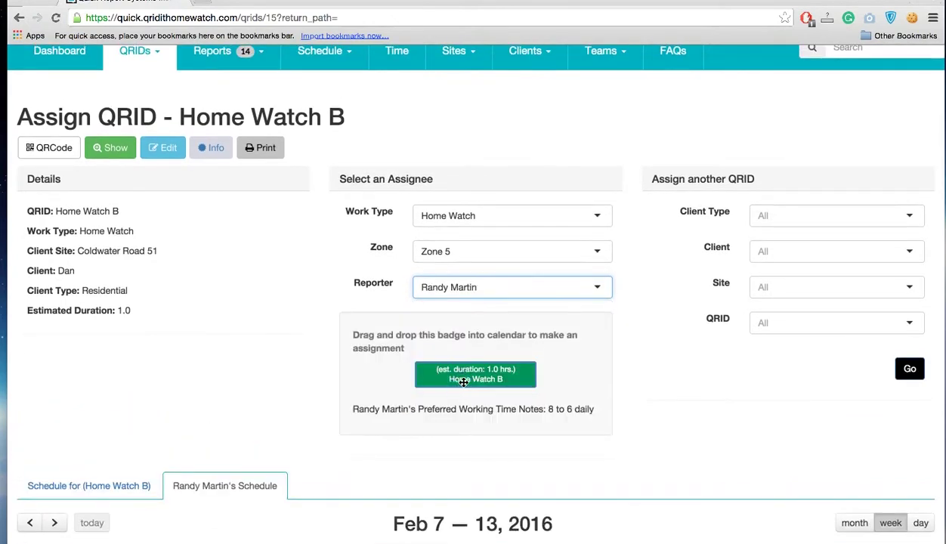
- Place Home Watch B on the reporter's schedule for 12/02/2016, 05:00 PM to 06:00 PM, and view the secondary and primary assignee choices
{"action": "left_click_drag", "start_coordinate": [454, 369], "coordinate": [733, 347]}
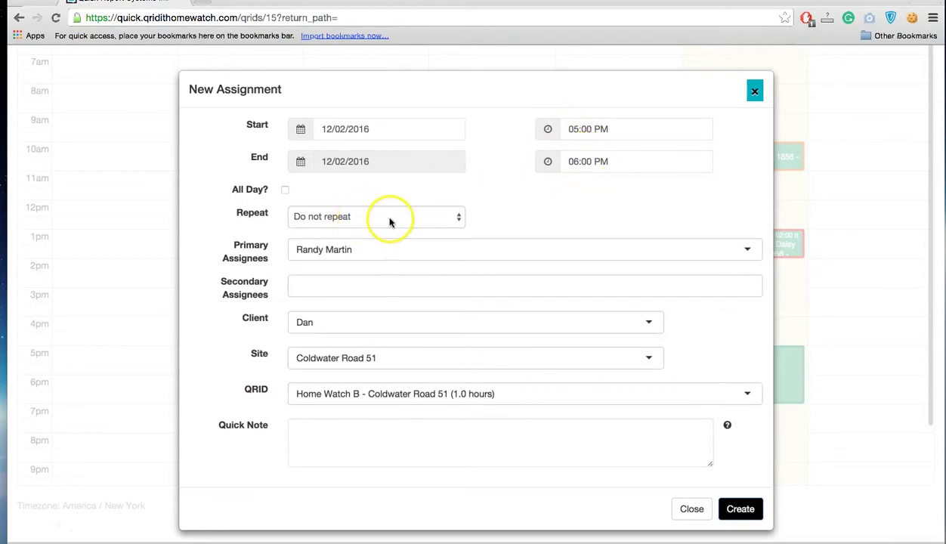
{"action": "left_click", "coordinate": [347, 290]}
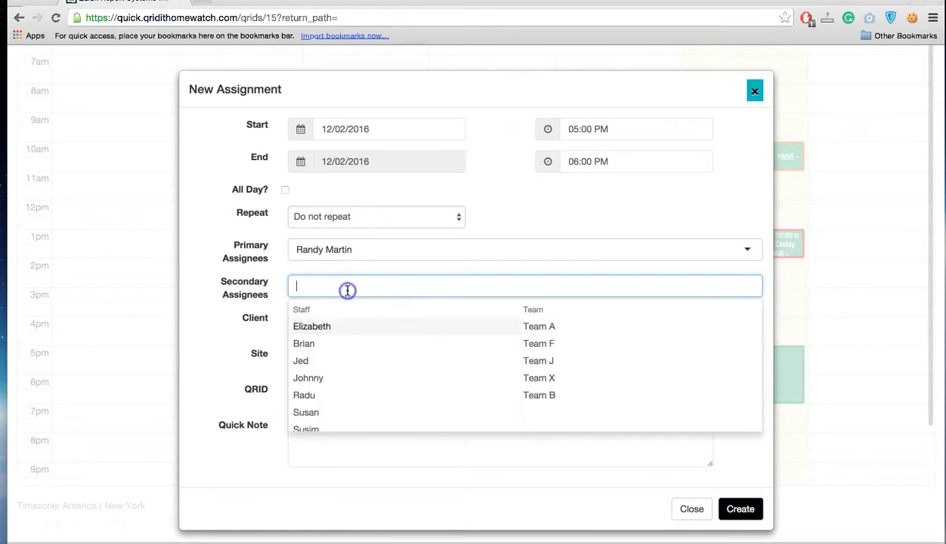
{"action": "left_click", "coordinate": [226, 330]}
{"action": "left_click", "coordinate": [363, 243]}
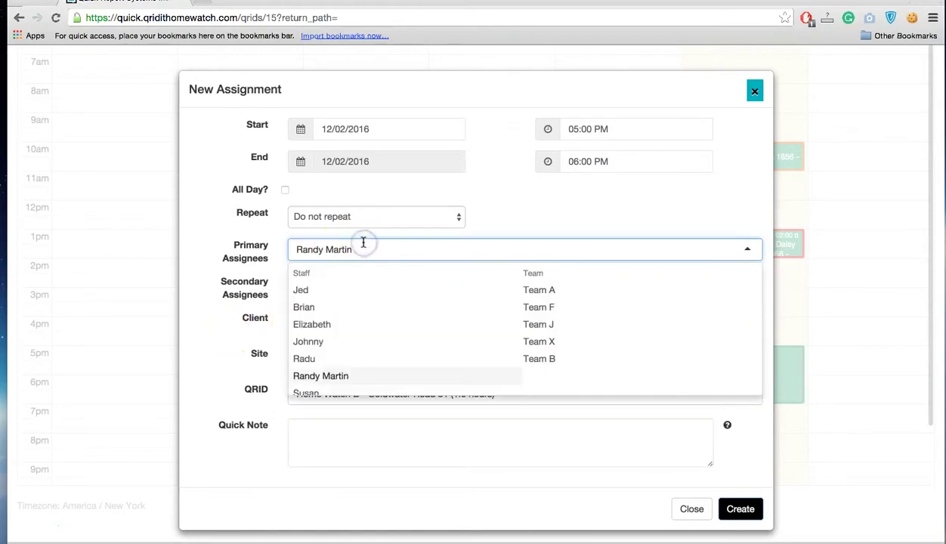
{"action": "left_click", "coordinate": [215, 235]}
- Add the quick note "Collect the mail" to the Home Watch B assignment and create it
{"action": "left_click", "coordinate": [329, 441]}
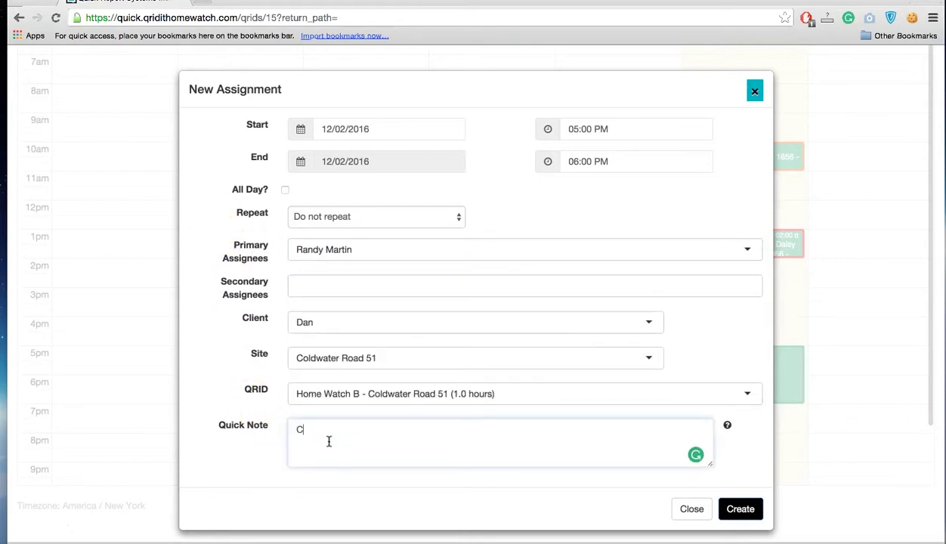
{"action": "left_click", "coordinate": [754, 508]}
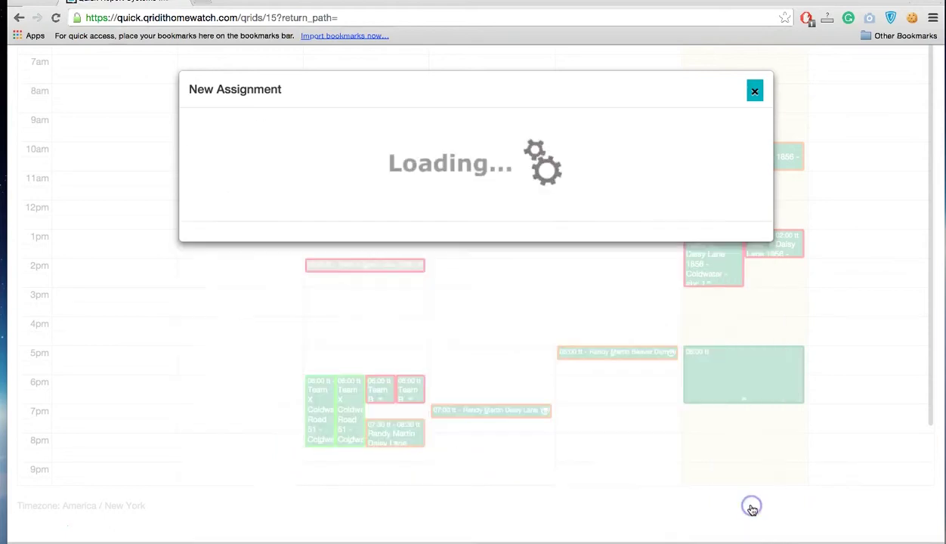
{"action": "scroll", "coordinate": [585, 241], "scroll_direction": "up", "scroll_amount": 2}
{"action": "scroll", "coordinate": [586, 243], "scroll_direction": "down", "scroll_amount": 2}
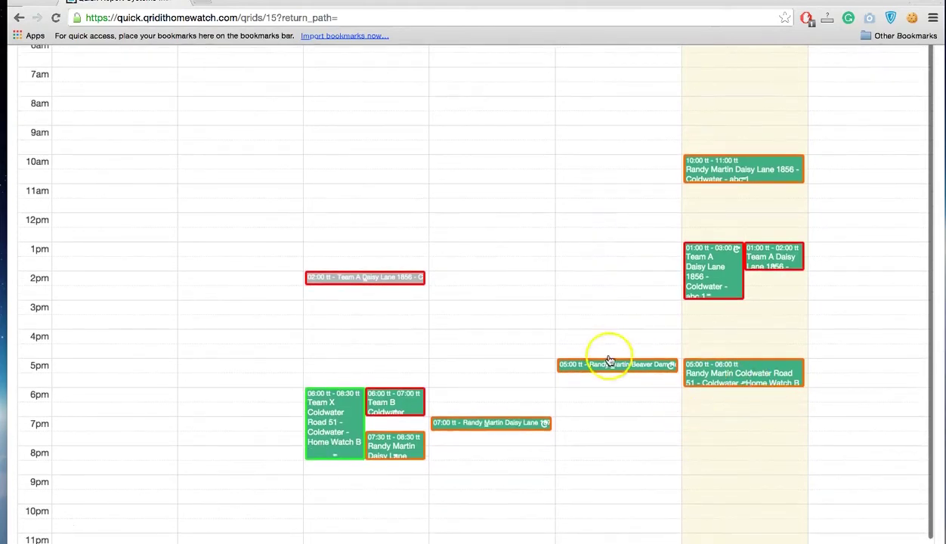
- Switch the reporter's schedule to the month view and look over the February 2016 assignments
{"action": "scroll", "coordinate": [606, 308], "scroll_direction": "up", "scroll_amount": 10}
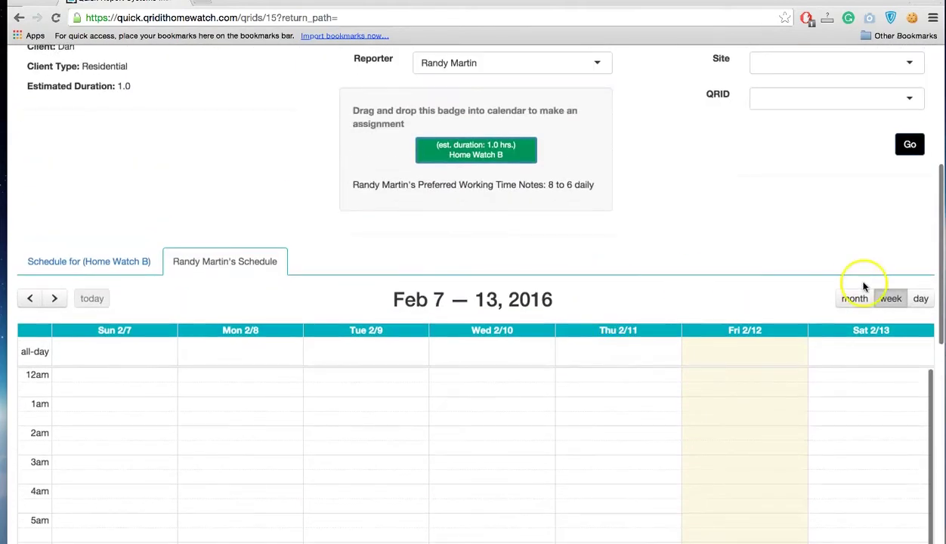
{"action": "left_click", "coordinate": [891, 300]}
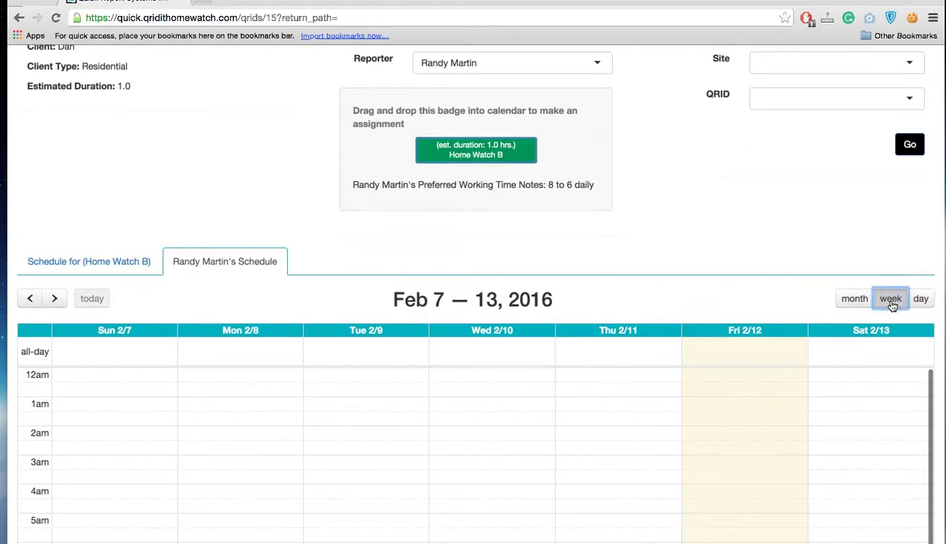
{"action": "left_click", "coordinate": [857, 300]}
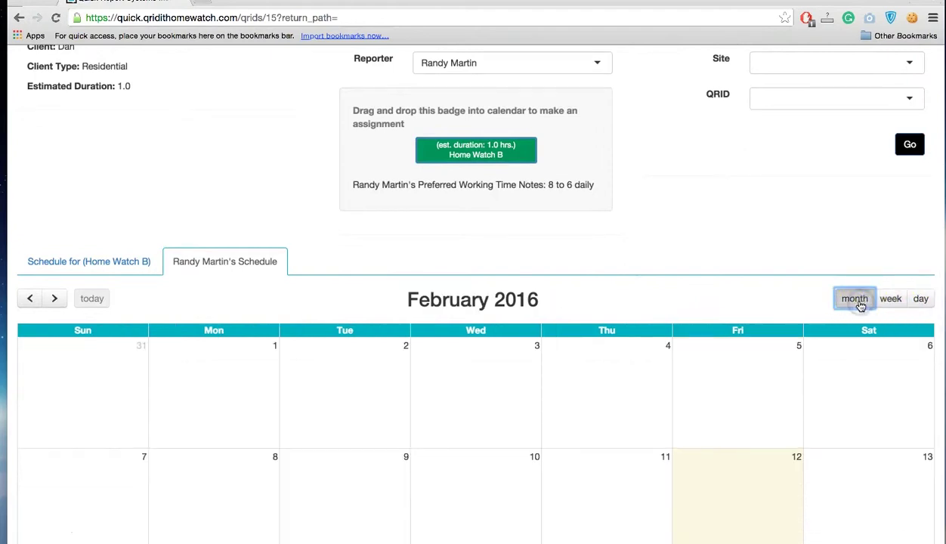
{"action": "scroll", "coordinate": [629, 476], "scroll_direction": "down", "scroll_amount": 5}
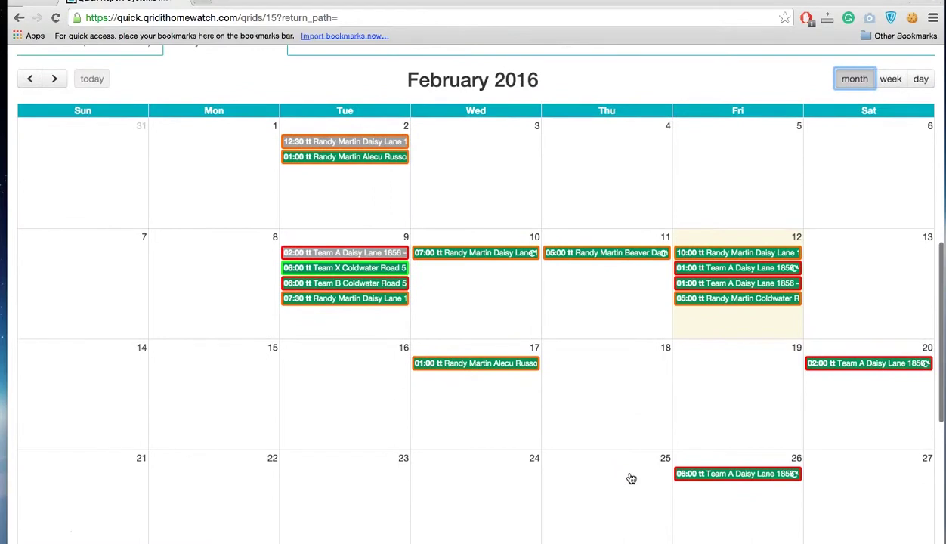
- Change the start time of the February 12 Home Watch B assignment to 05:30 PM and save it
{"action": "left_click", "coordinate": [729, 300]}
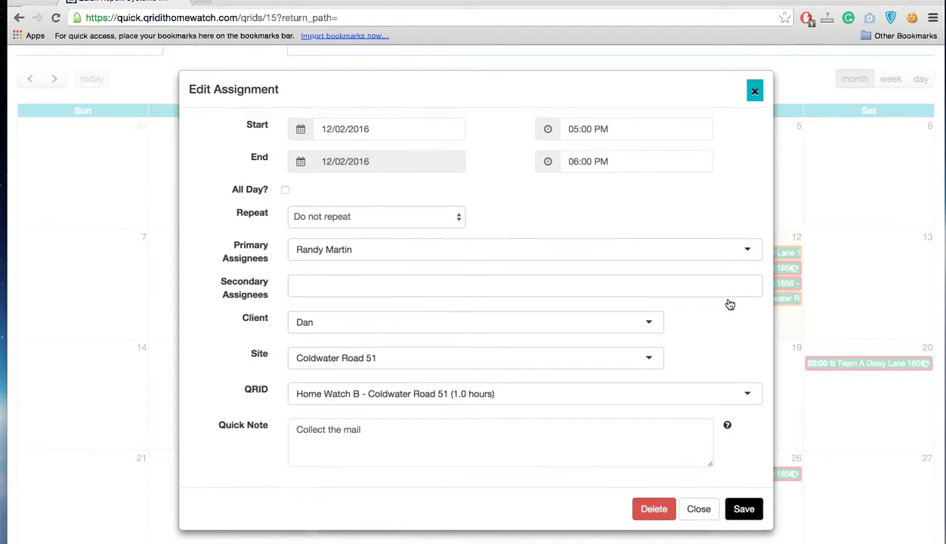
{"action": "left_click", "coordinate": [587, 130]}
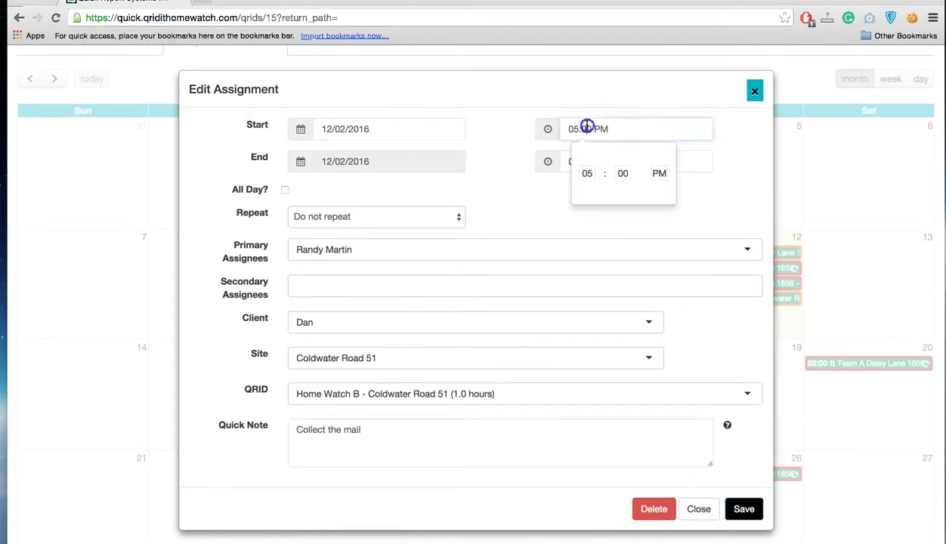
{"action": "left_click", "coordinate": [627, 172]}
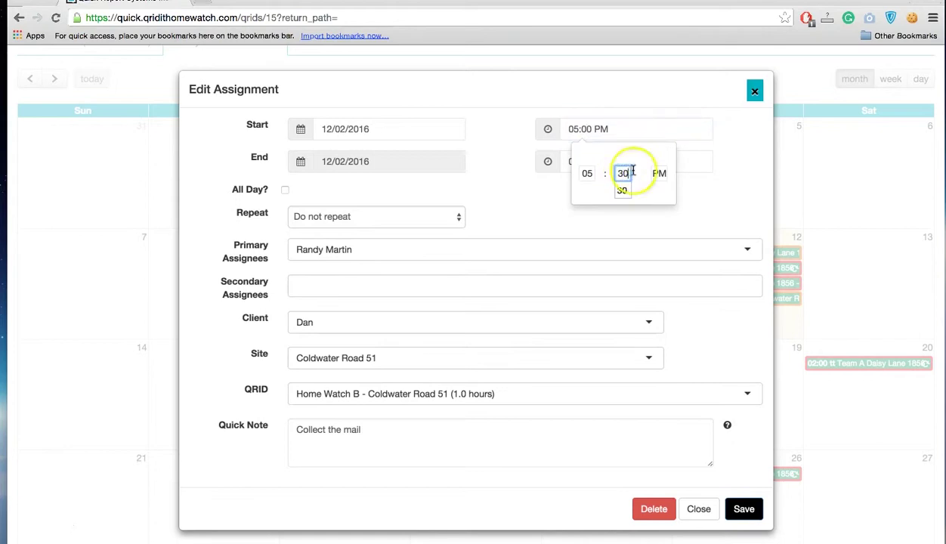
{"action": "type", "text": "30"}
{"action": "left_click", "coordinate": [720, 181]}
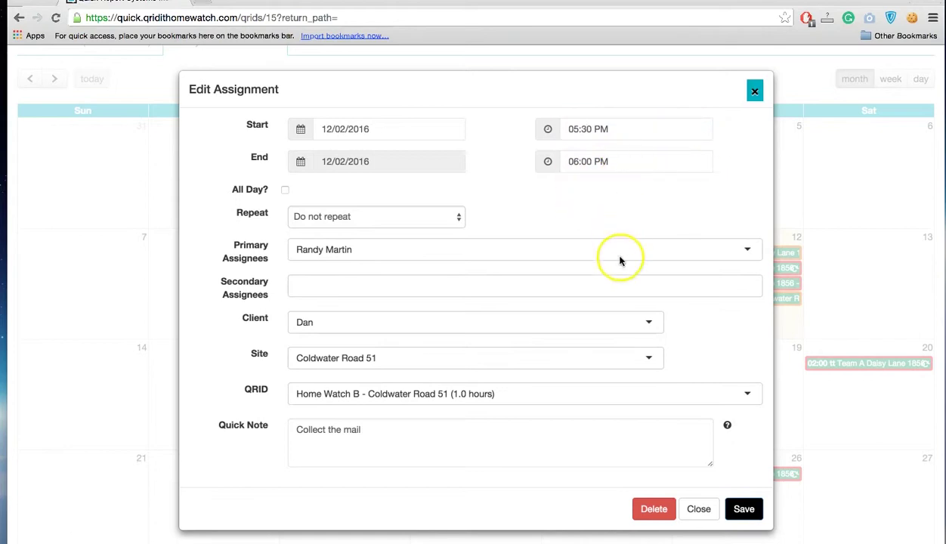
{"action": "left_click", "coordinate": [738, 509]}
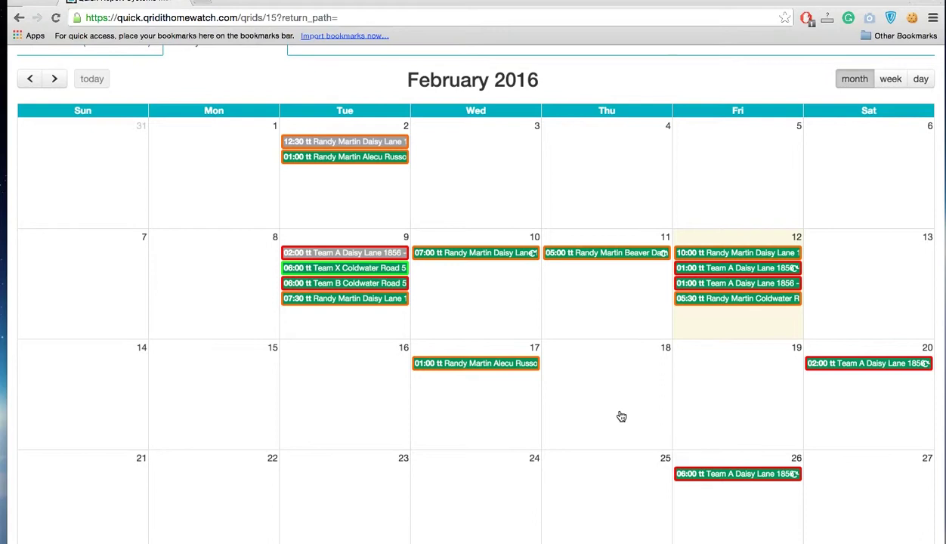
- Return to the list of all QRIDs and look over its entries and quick actions
{"action": "scroll", "coordinate": [621, 416], "scroll_direction": "up", "scroll_amount": 5}
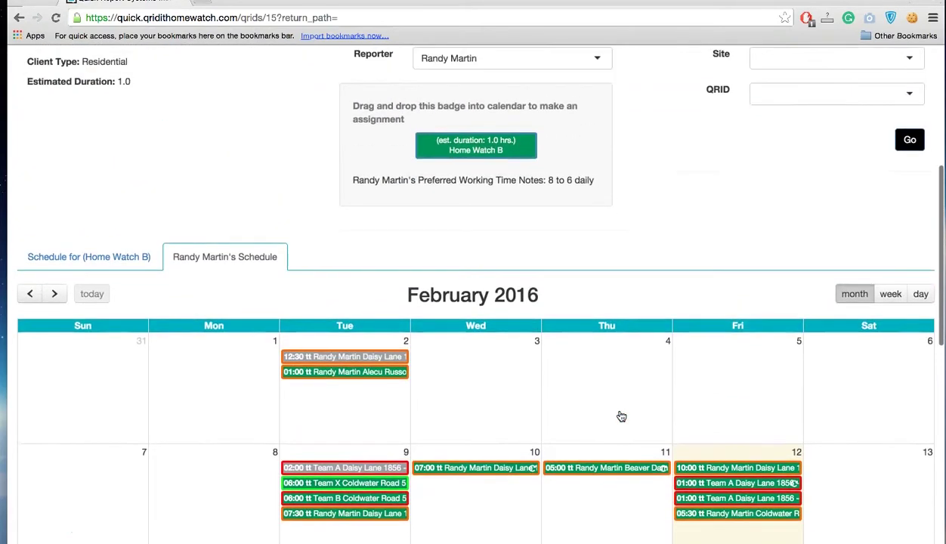
{"action": "scroll", "coordinate": [621, 416], "scroll_direction": "up", "scroll_amount": 8}
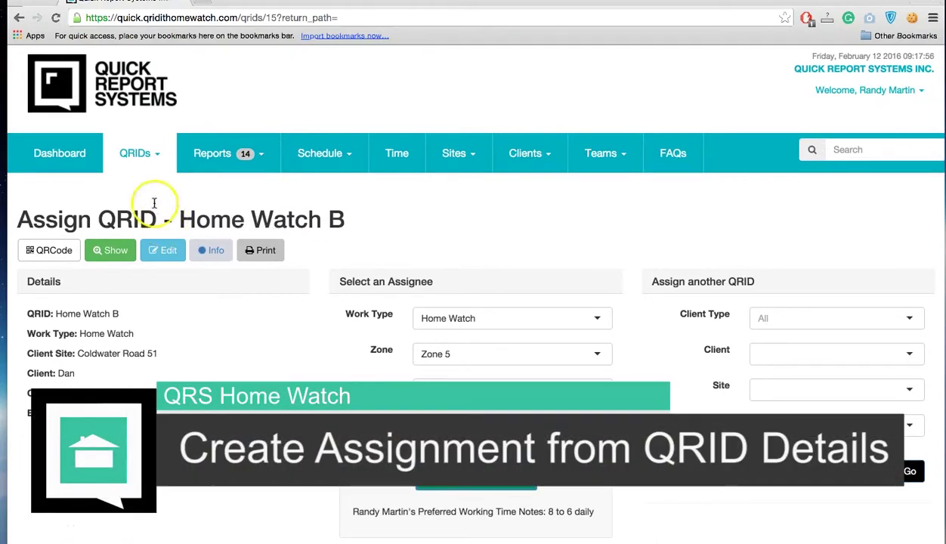
{"action": "left_click", "coordinate": [141, 156]}
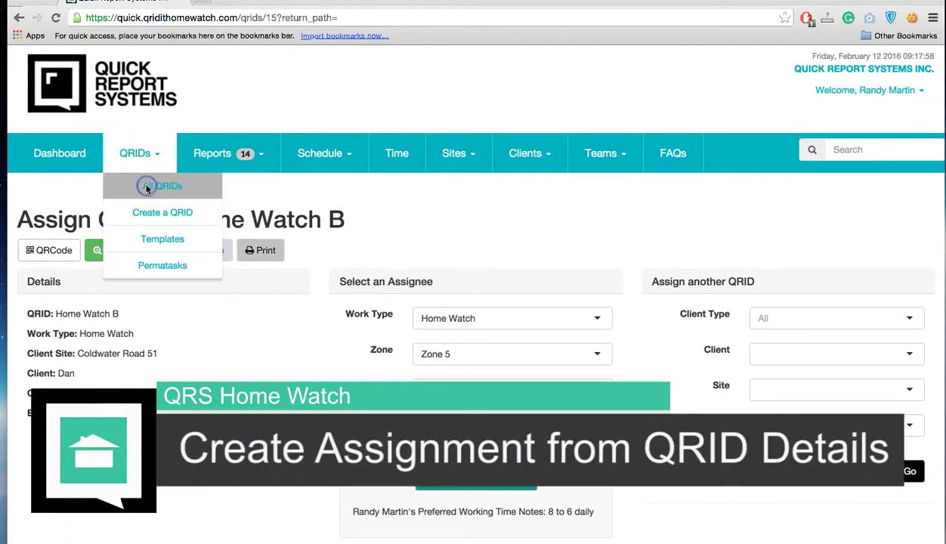
{"action": "left_click", "coordinate": [148, 189]}
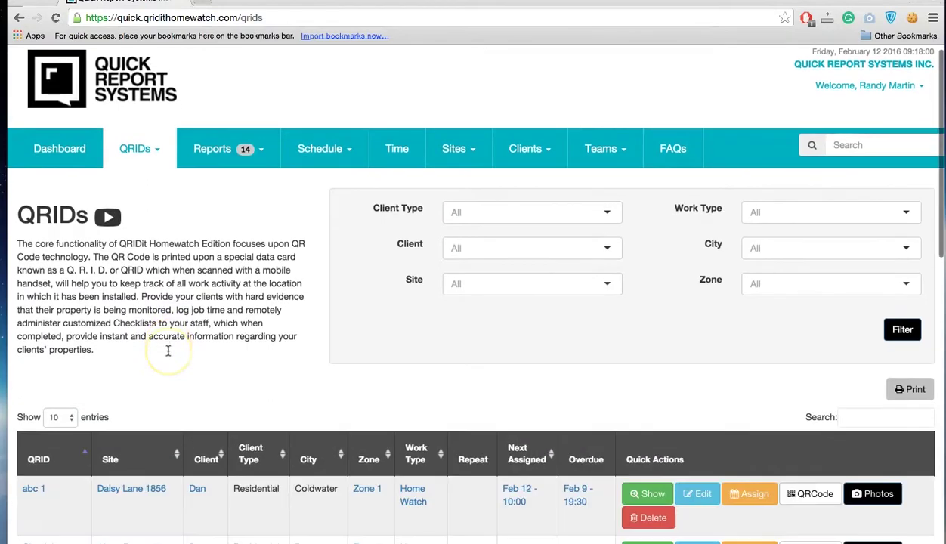
{"action": "scroll", "coordinate": [168, 350], "scroll_direction": "down", "scroll_amount": 5}
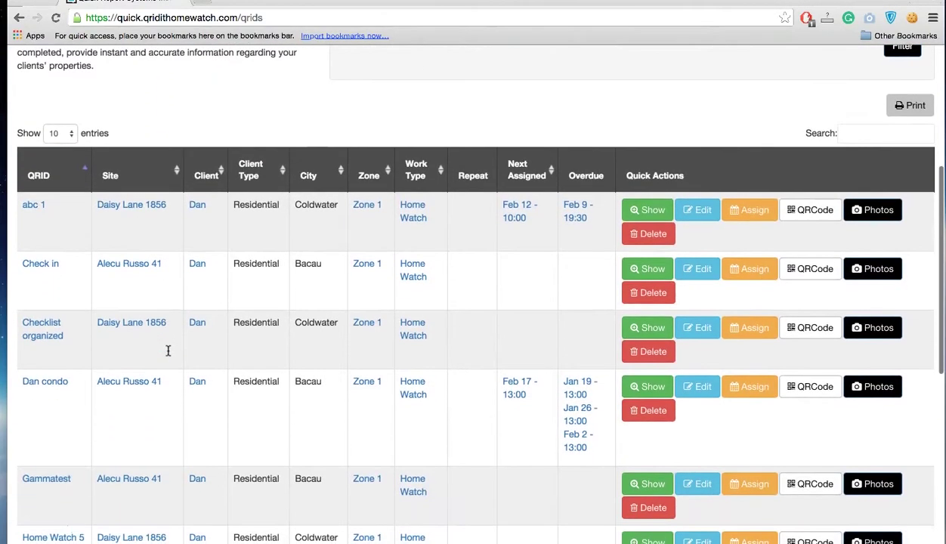
{"action": "scroll", "coordinate": [167, 351], "scroll_direction": "down", "scroll_amount": 1}
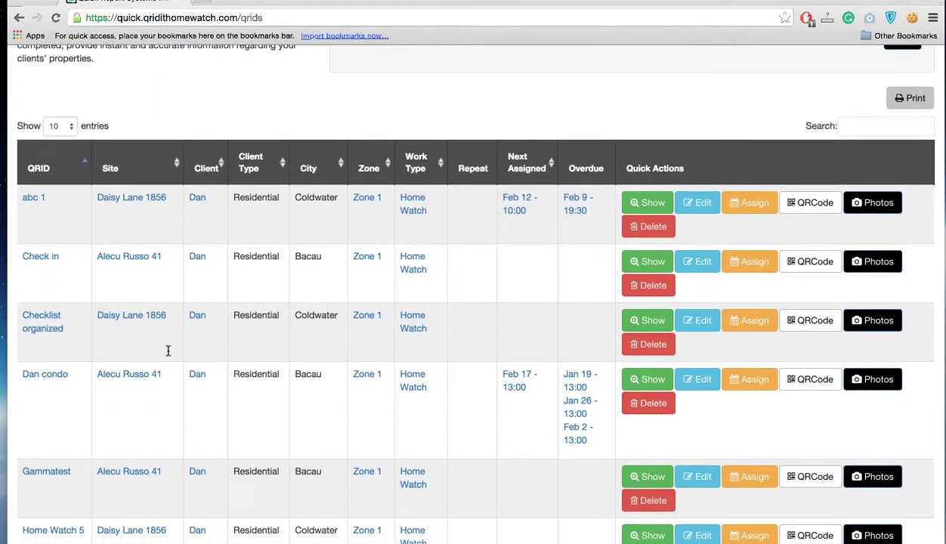
{"action": "scroll", "coordinate": [167, 352], "scroll_direction": "up", "scroll_amount": 1}
- Open the abc 1 QRID's preview from the list and look over its details, location, instructions and checklist preview
{"action": "left_click", "coordinate": [54, 250]}
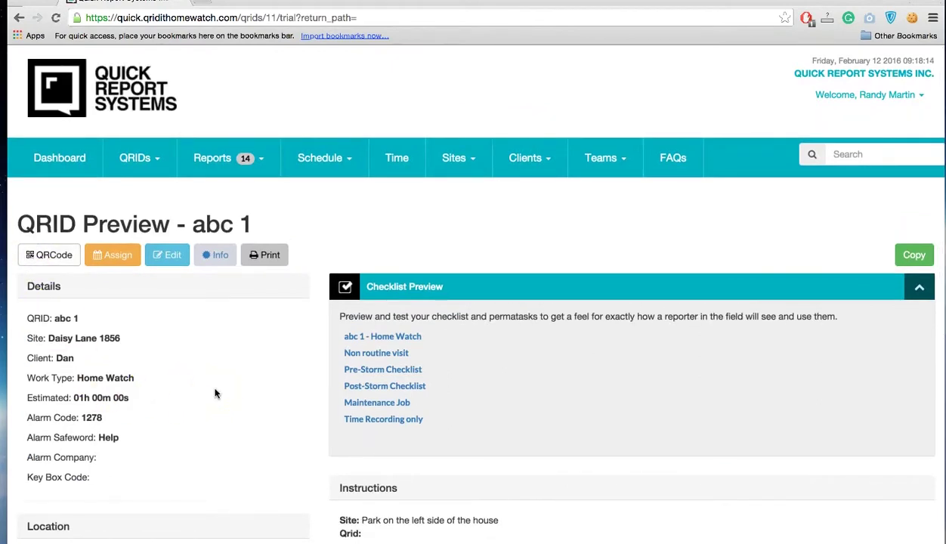
{"action": "left_click", "coordinate": [19, 18]}
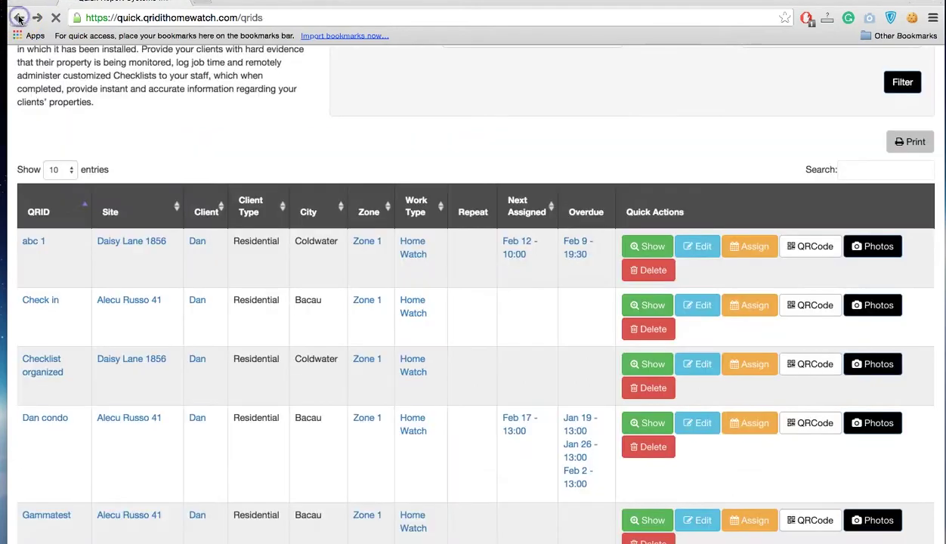
{"action": "left_click", "coordinate": [82, 294]}
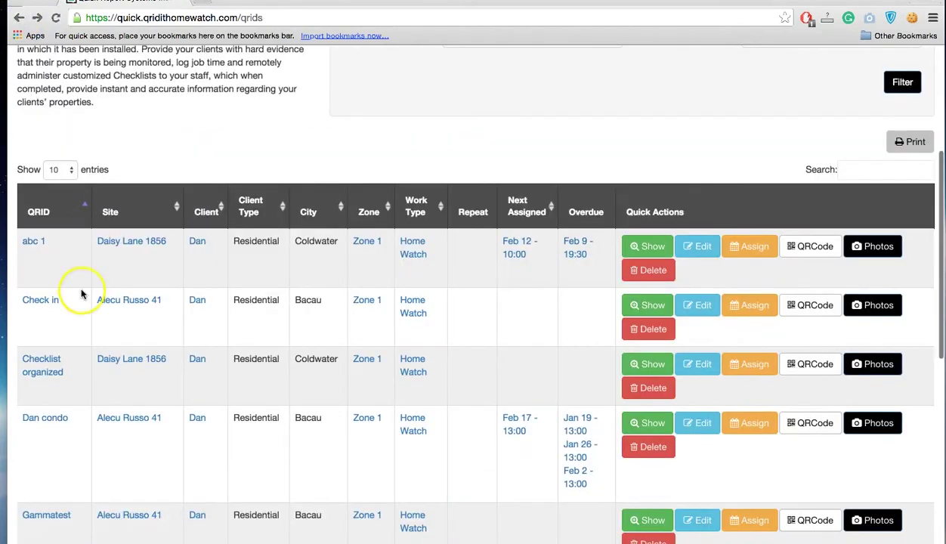
{"action": "left_click", "coordinate": [652, 248]}
{"action": "left_click", "coordinate": [639, 249]}
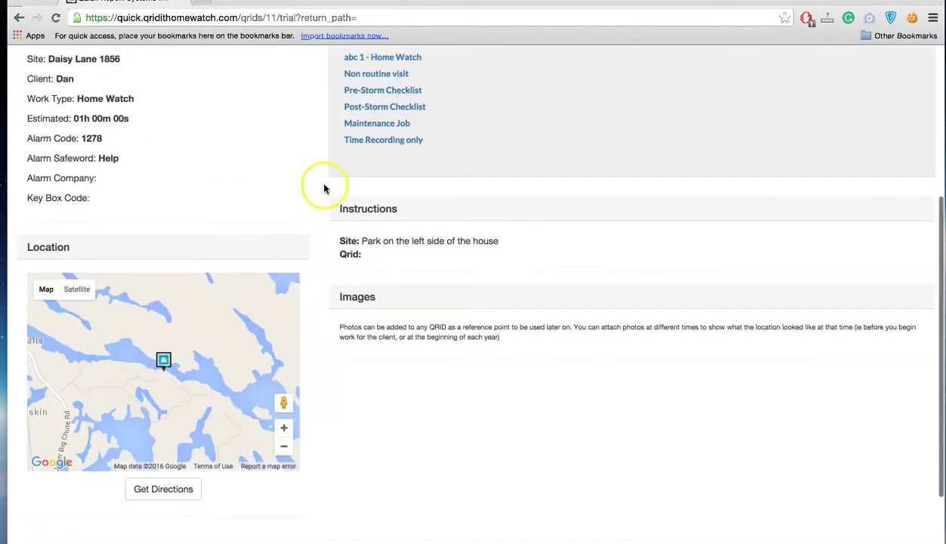
{"action": "scroll", "coordinate": [321, 186], "scroll_direction": "up", "scroll_amount": 3}
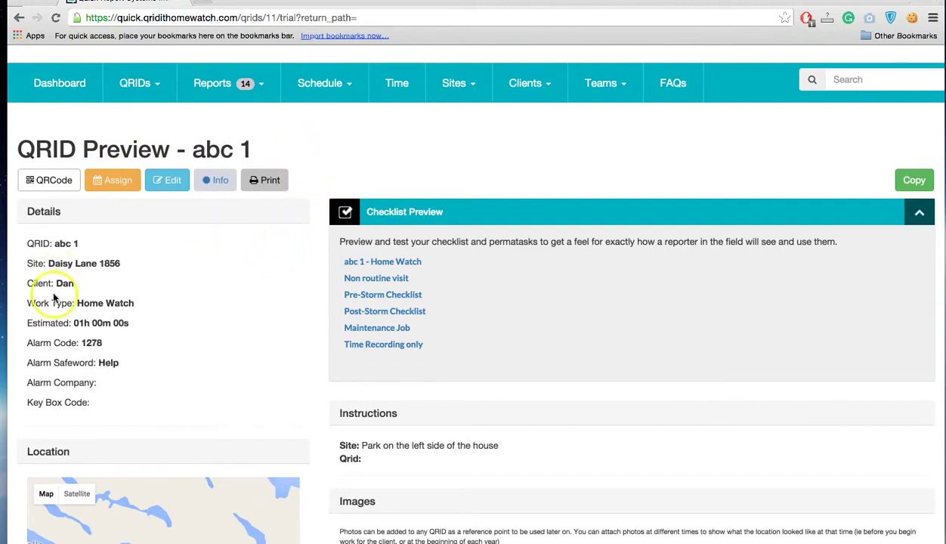
{"action": "scroll", "coordinate": [138, 227], "scroll_direction": "down", "scroll_amount": 3}
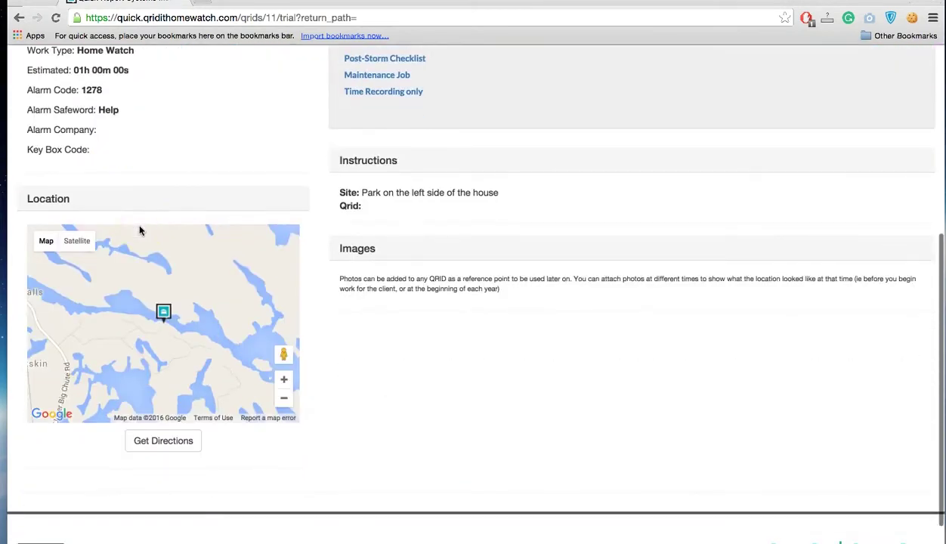
{"action": "scroll", "coordinate": [142, 228], "scroll_direction": "up", "scroll_amount": 3}
{"action": "scroll", "coordinate": [155, 163], "scroll_direction": "up", "scroll_amount": 2}
{"action": "scroll", "coordinate": [159, 165], "scroll_direction": "up", "scroll_amount": 2}
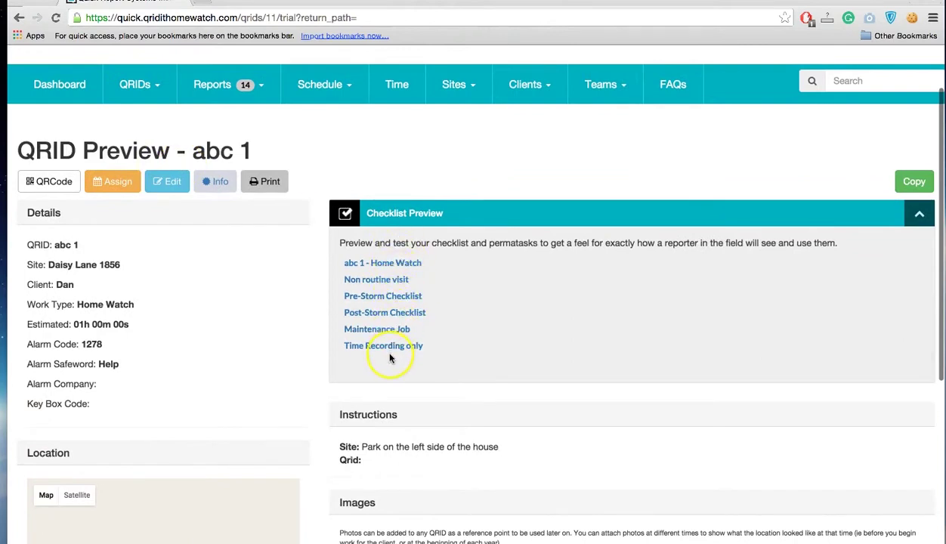
- Open the assignment page for the abc 1 QRID from its preview and look over its weekly schedule
{"action": "left_click", "coordinate": [111, 184]}
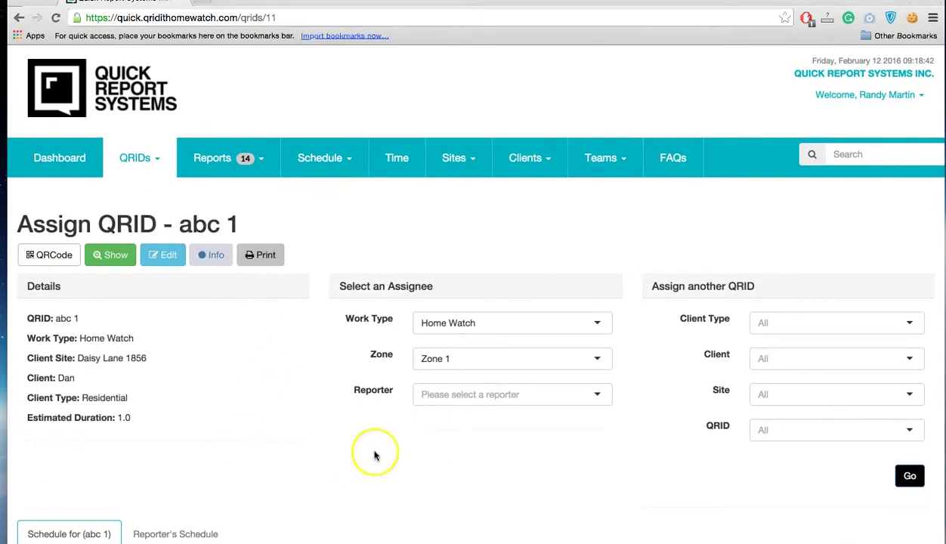
{"action": "scroll", "coordinate": [376, 449], "scroll_direction": "down", "scroll_amount": 3}
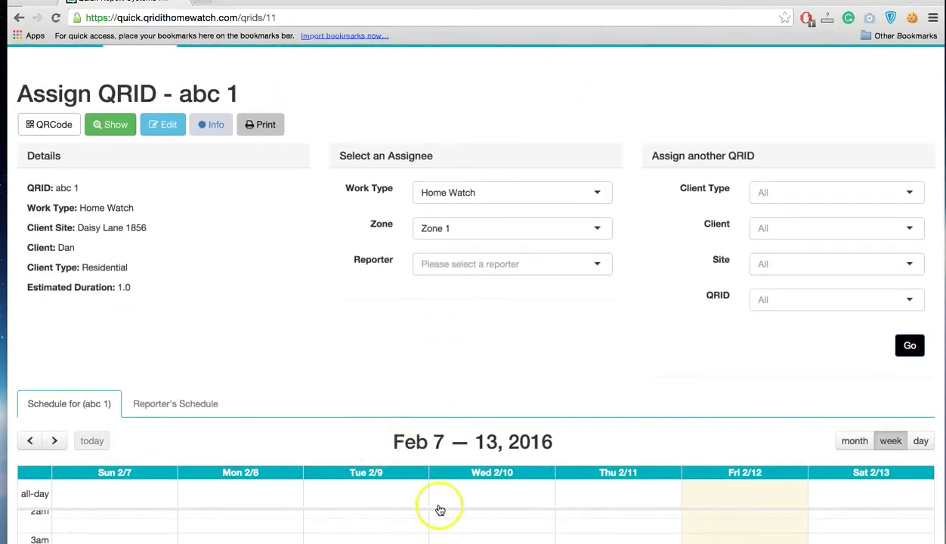
{"action": "scroll", "coordinate": [434, 507], "scroll_direction": "down", "scroll_amount": 5}
{"action": "scroll", "coordinate": [440, 511], "scroll_direction": "up", "scroll_amount": 8}
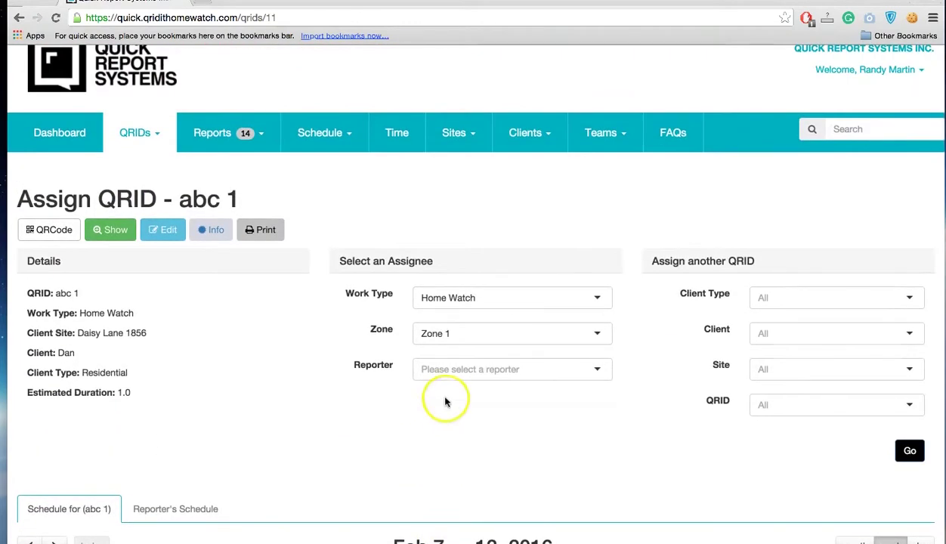
- Assign abc 1 to the first listed reporter on February 13 from 10:00 AM with the quick note "Check the mail", and create it
{"action": "left_click", "coordinate": [477, 370]}
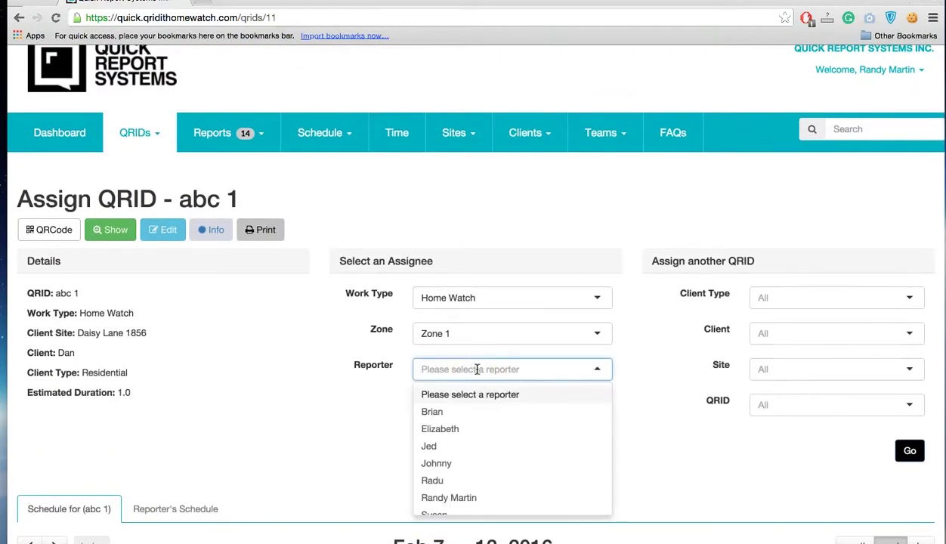
{"action": "left_click", "coordinate": [468, 412]}
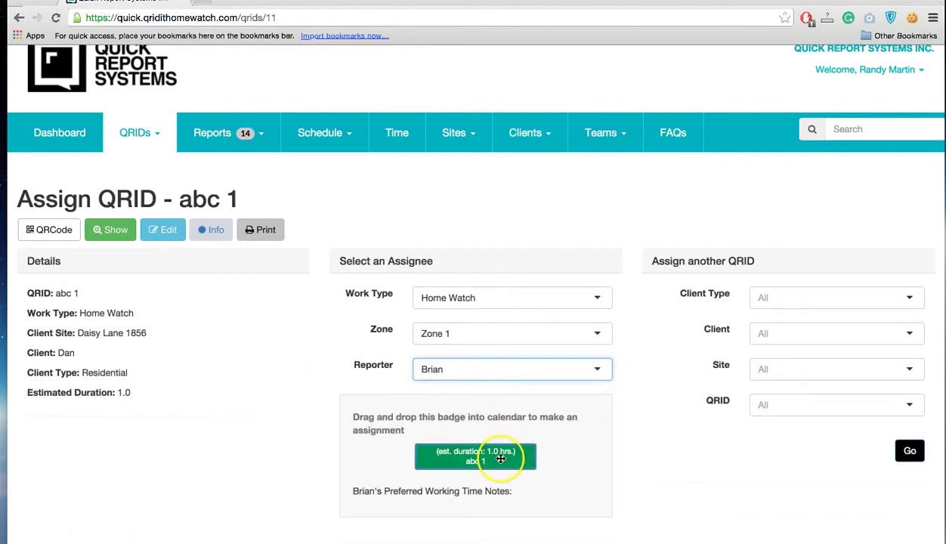
{"action": "left_click_drag", "start_coordinate": [501, 459], "coordinate": [892, 316]}
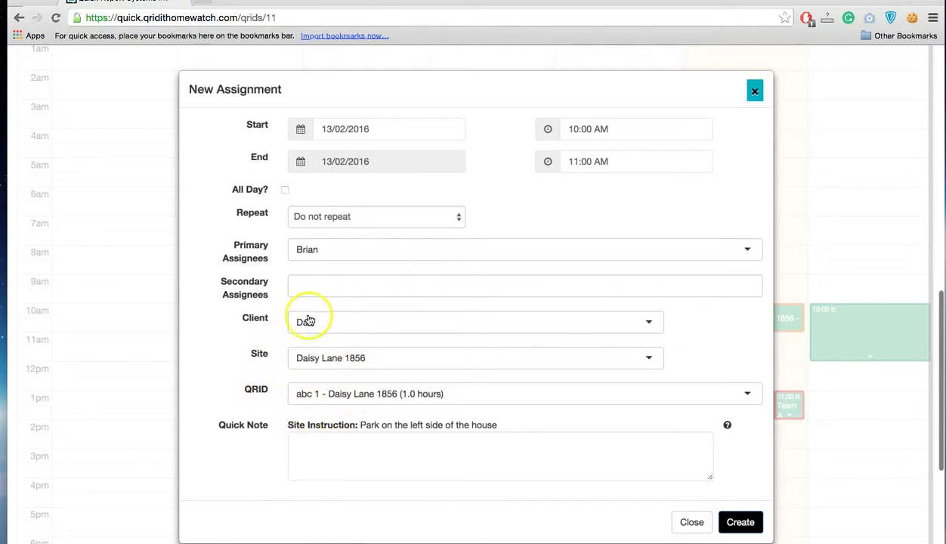
{"action": "left_click", "coordinate": [348, 451]}
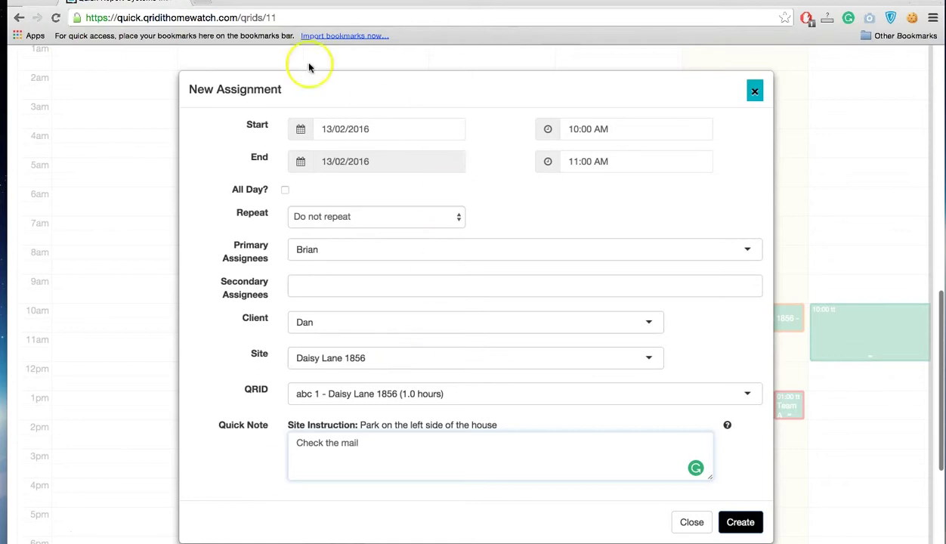
{"action": "left_click", "coordinate": [742, 521]}
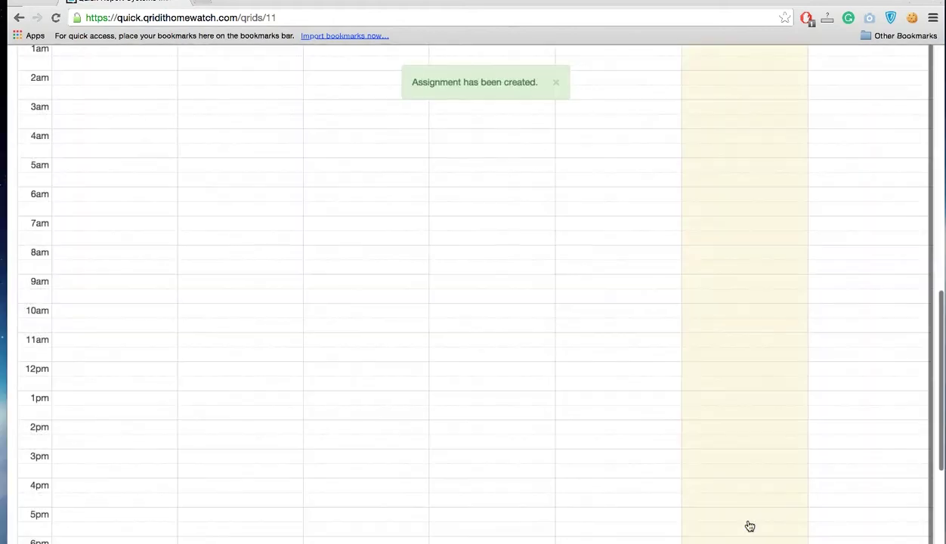
- Move the new abc 1 assignment from February 13 to February 14 in the reporter's monthly schedule and save it
{"action": "left_click_drag", "start_coordinate": [887, 333], "coordinate": [848, 323]}
{"action": "left_click", "coordinate": [848, 325]}
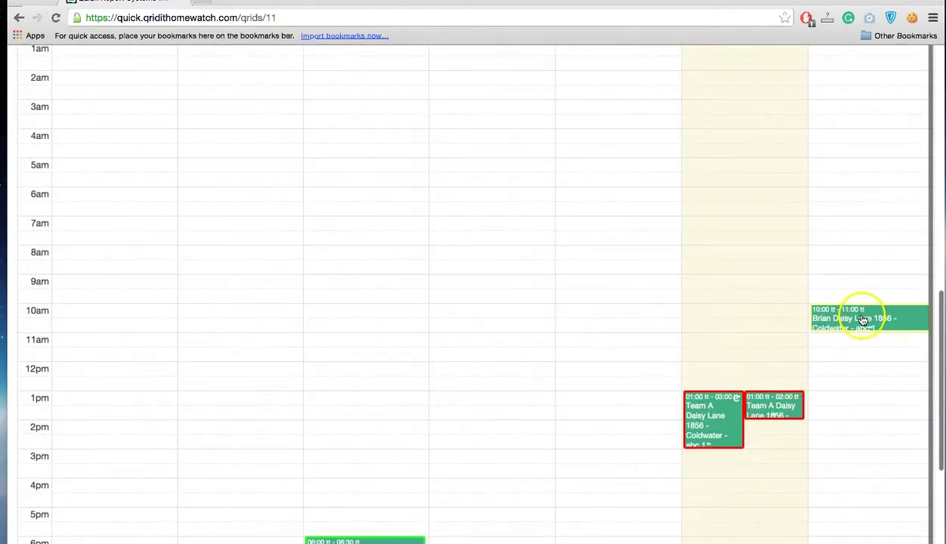
{"action": "scroll", "coordinate": [615, 330], "scroll_direction": "up", "scroll_amount": 5}
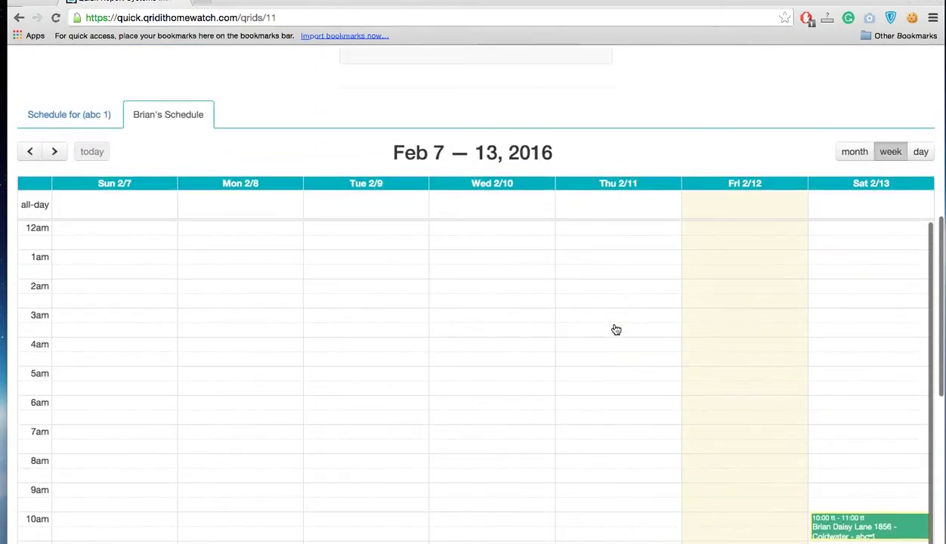
{"action": "left_click", "coordinate": [854, 152]}
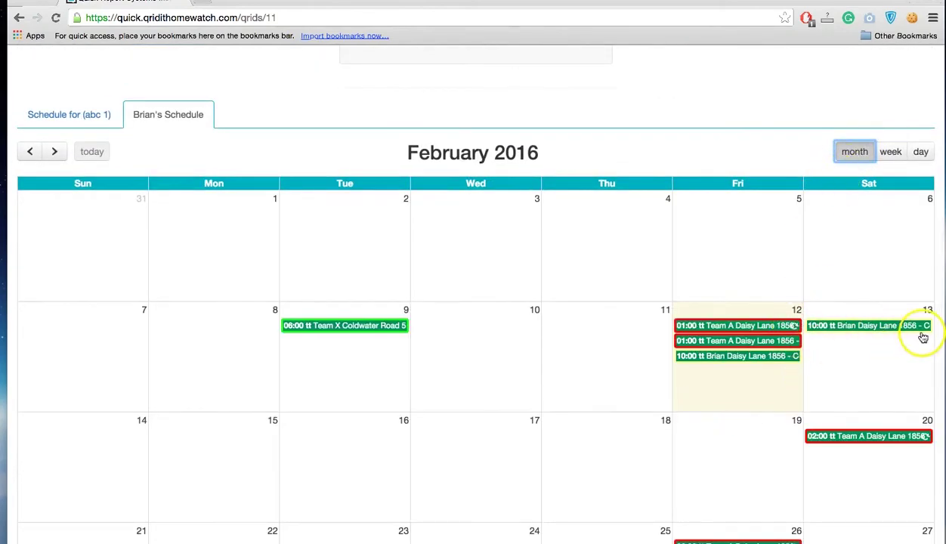
{"action": "left_click_drag", "start_coordinate": [889, 326], "coordinate": [90, 448]}
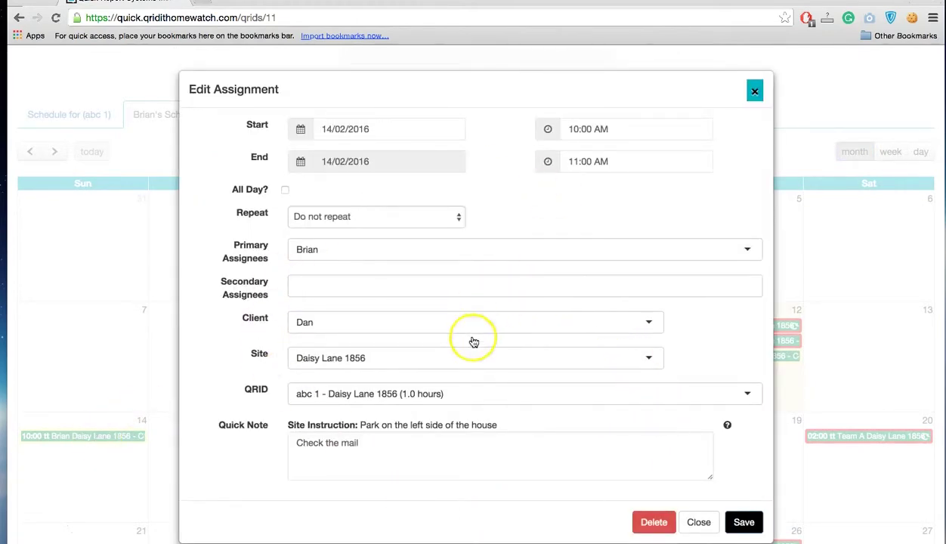
{"action": "left_click", "coordinate": [742, 522]}
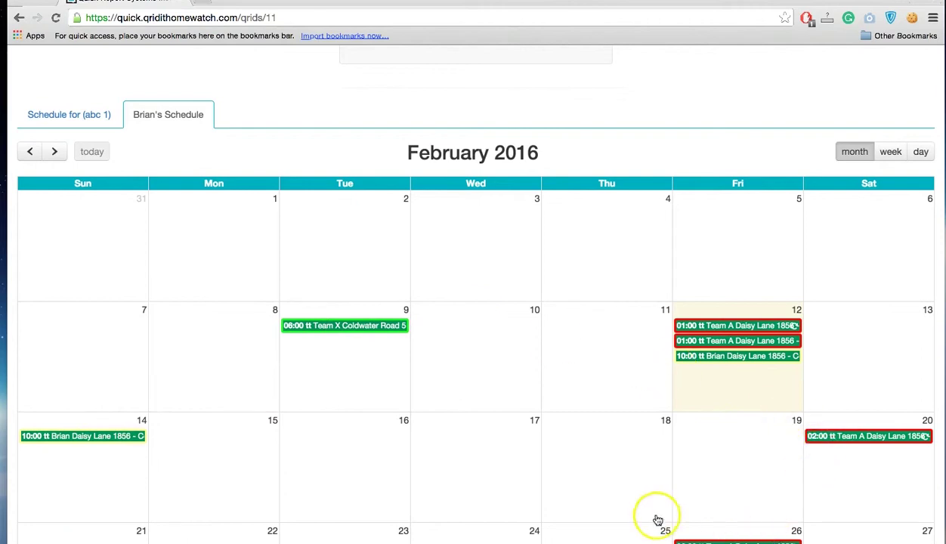
- Open the dashboard and examine the neighbouring assignment markers near Severn Falls up close on the map in satellite view
{"action": "scroll", "coordinate": [369, 361], "scroll_direction": "up", "scroll_amount": 5}
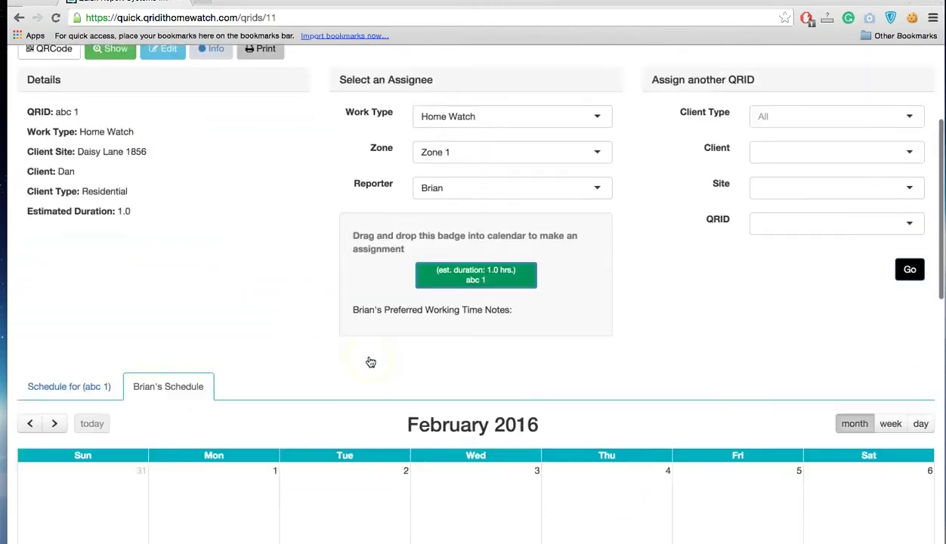
{"action": "left_click", "coordinate": [61, 106]}
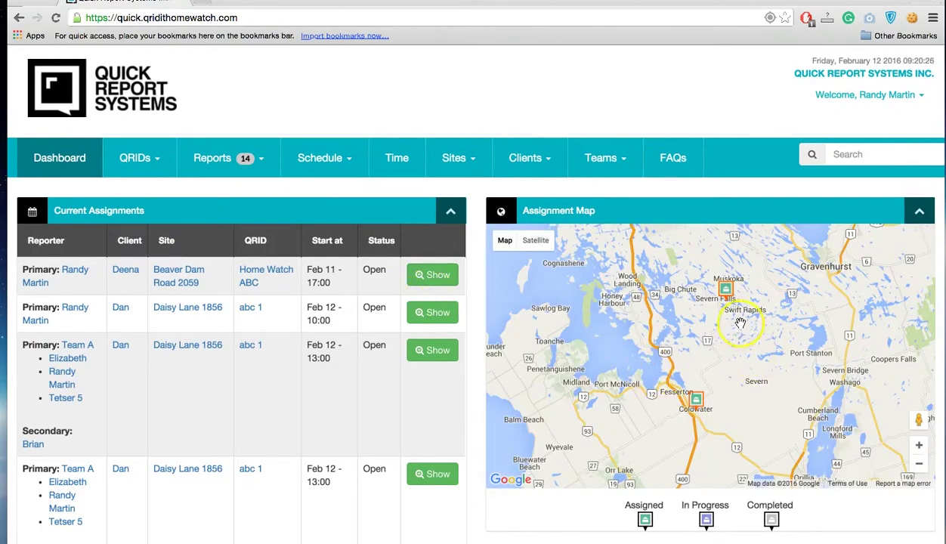
{"action": "scroll", "coordinate": [740, 323], "scroll_direction": "up", "scroll_amount": 2}
{"action": "left_click_drag", "start_coordinate": [701, 295], "coordinate": [697, 412]}
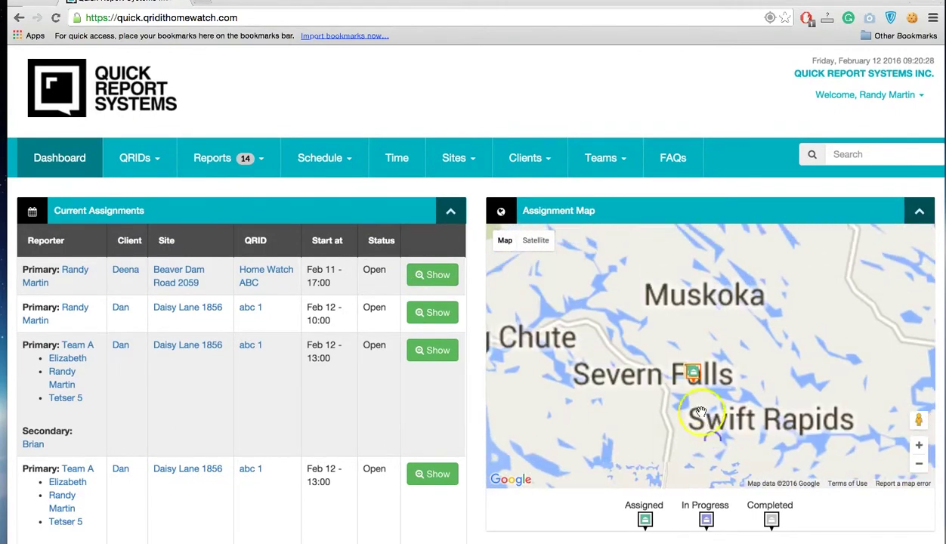
{"action": "scroll", "coordinate": [700, 401], "scroll_direction": "up", "scroll_amount": 1}
{"action": "scroll", "coordinate": [700, 401], "scroll_direction": "up", "scroll_amount": 2}
{"action": "left_click_drag", "start_coordinate": [618, 263], "coordinate": [643, 461]}
{"action": "scroll", "coordinate": [652, 470], "scroll_direction": "up", "scroll_amount": 2}
{"action": "left_click_drag", "start_coordinate": [644, 425], "coordinate": [659, 384]}
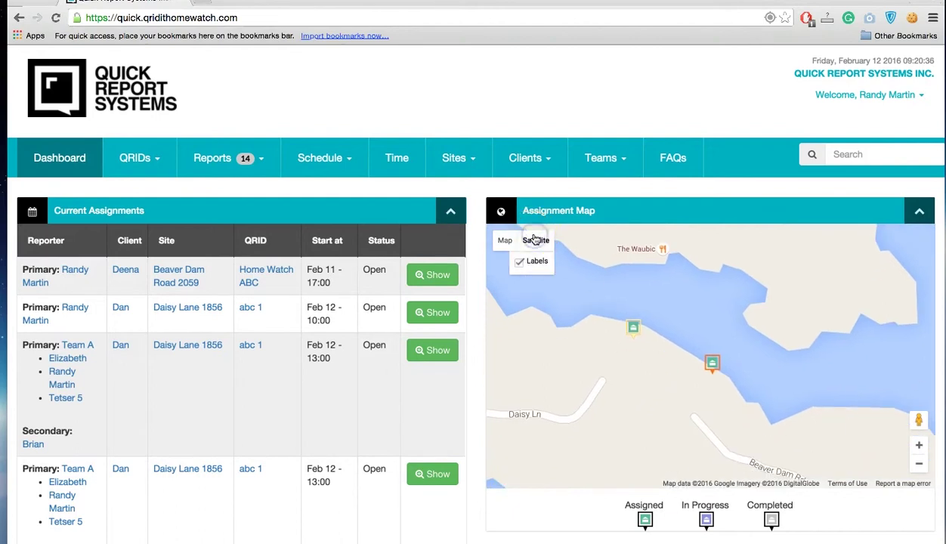
{"action": "left_click", "coordinate": [534, 240]}
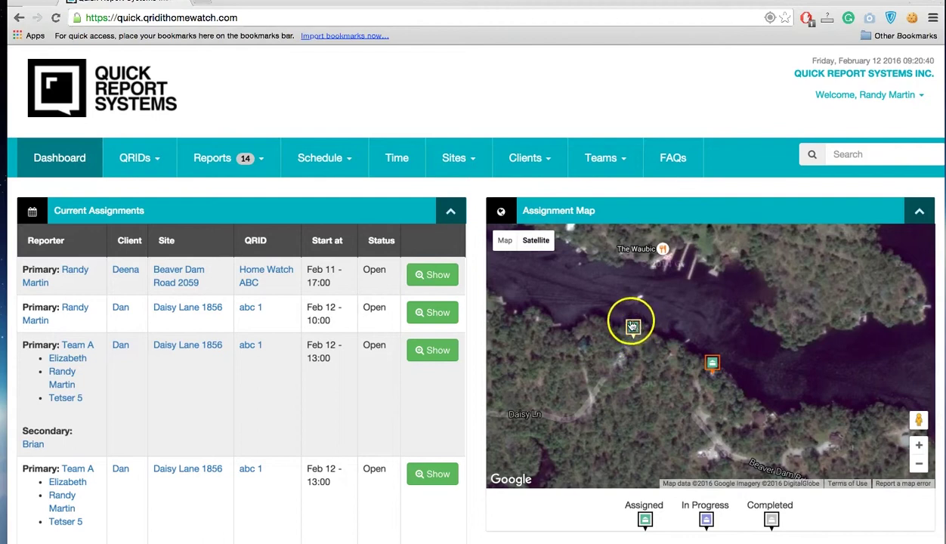
- Check the labels of the two riverside assignment markers, then return the assignment map to a wider view
{"action": "mouse_move", "coordinate": [635, 338]}
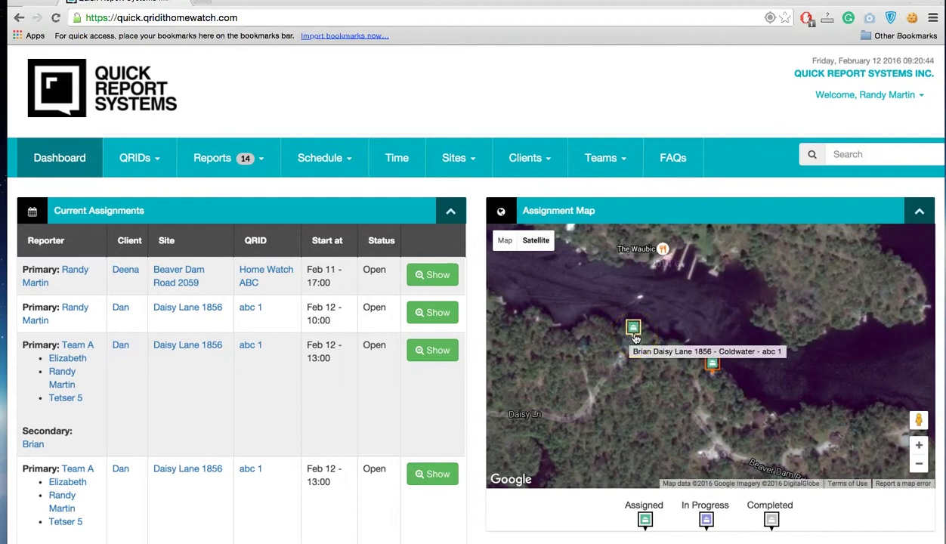
{"action": "left_click", "coordinate": [727, 374]}
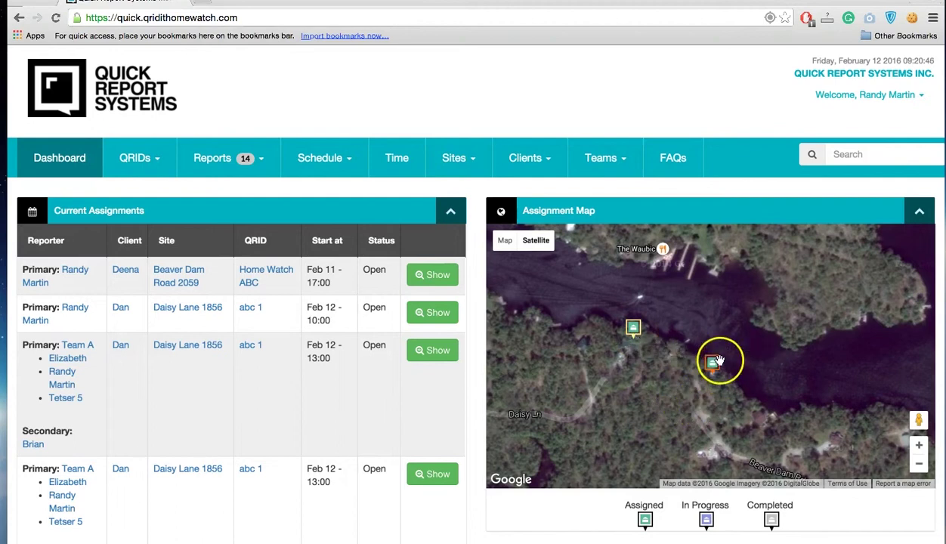
{"action": "mouse_move", "coordinate": [714, 365]}
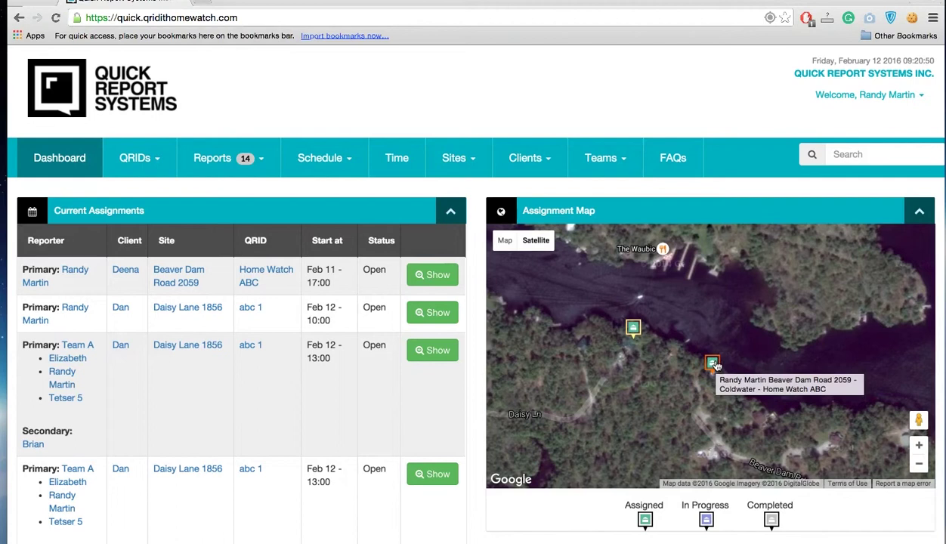
{"action": "left_click", "coordinate": [630, 364]}
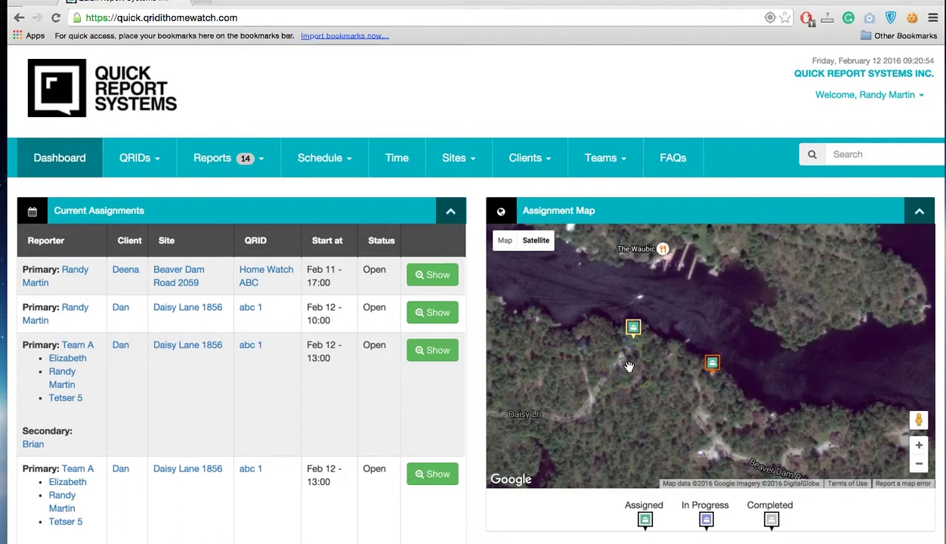
{"action": "scroll", "coordinate": [629, 366], "scroll_direction": "down", "scroll_amount": 5}
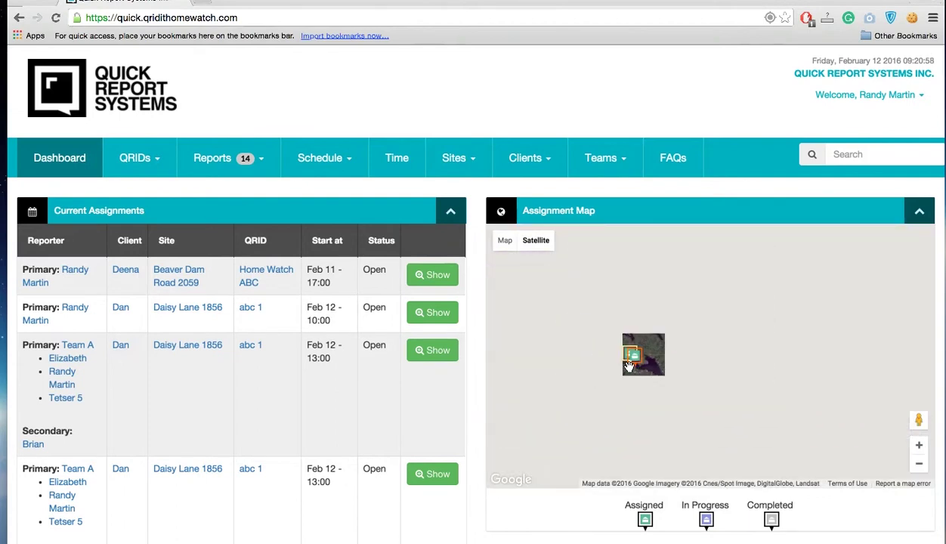
{"action": "left_click", "coordinate": [626, 427]}
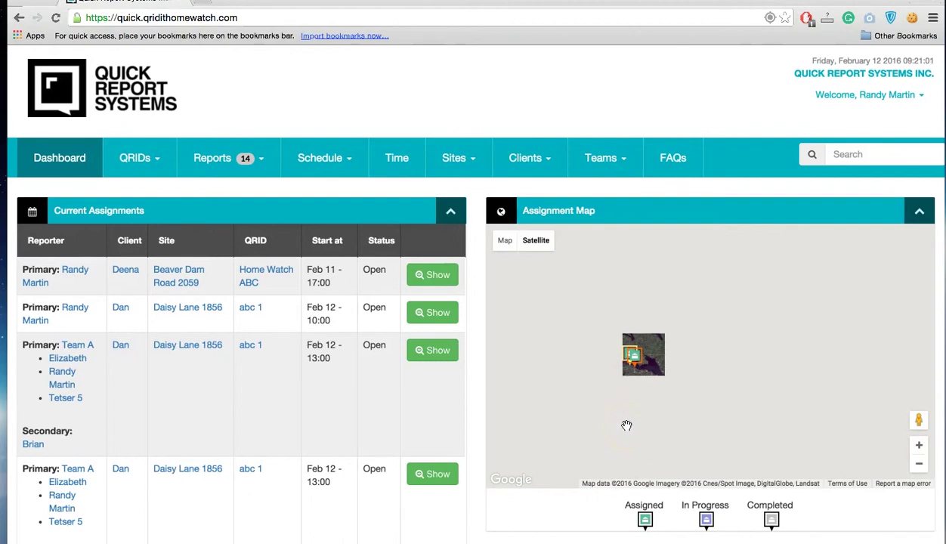